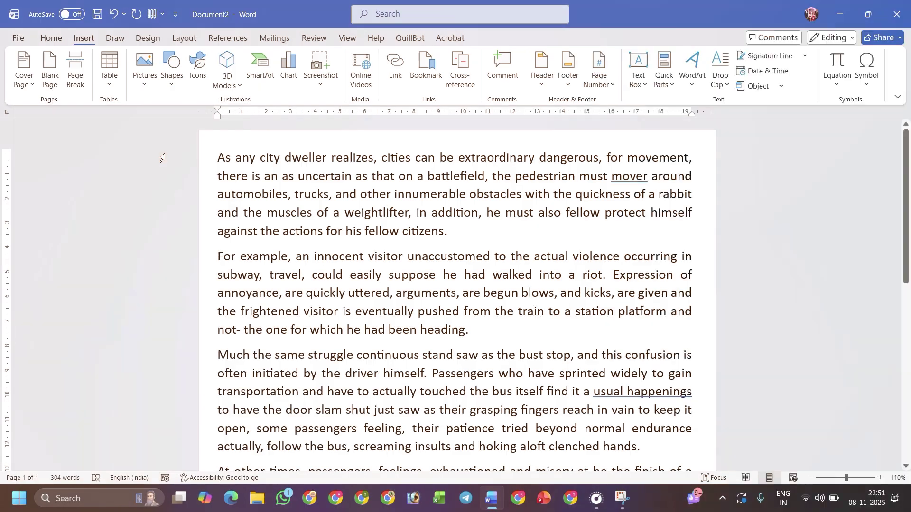
Insert the Whisp cover page at the front of the document.
scroll(484, 230, down, 5)
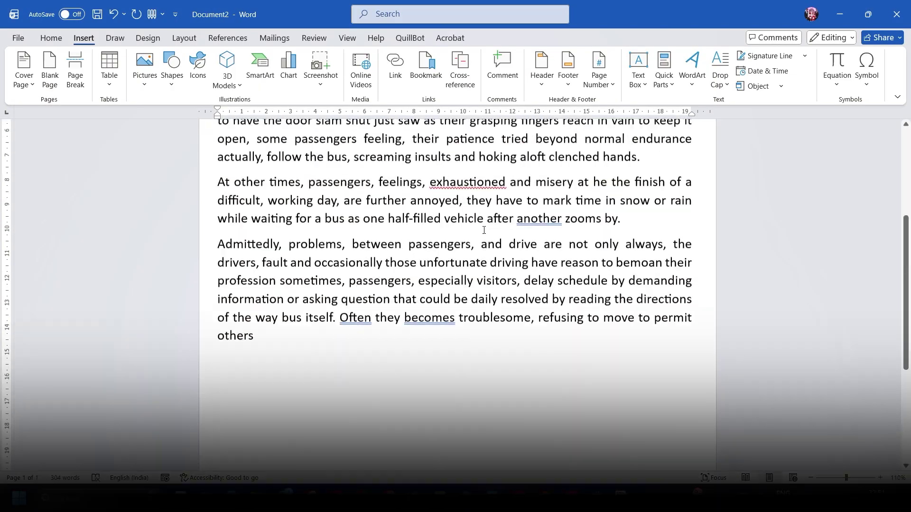
scroll(484, 230, up, 5)
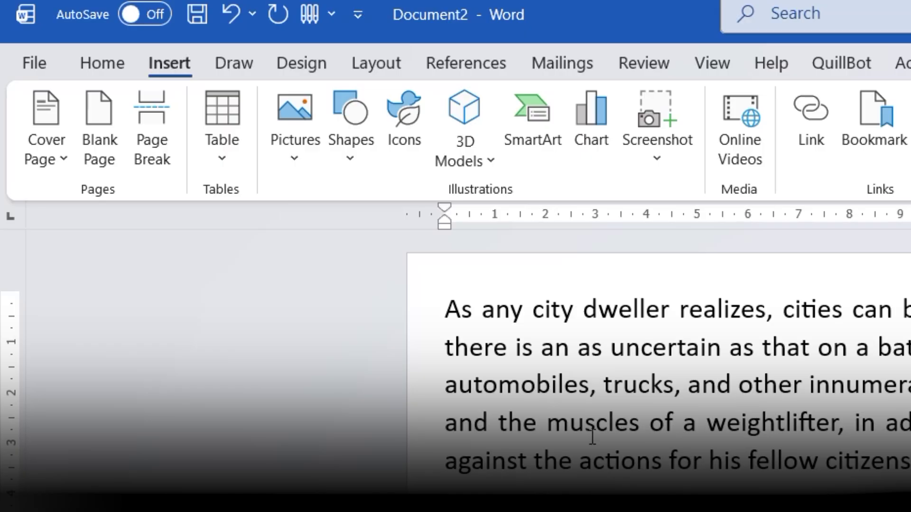
click(46, 142)
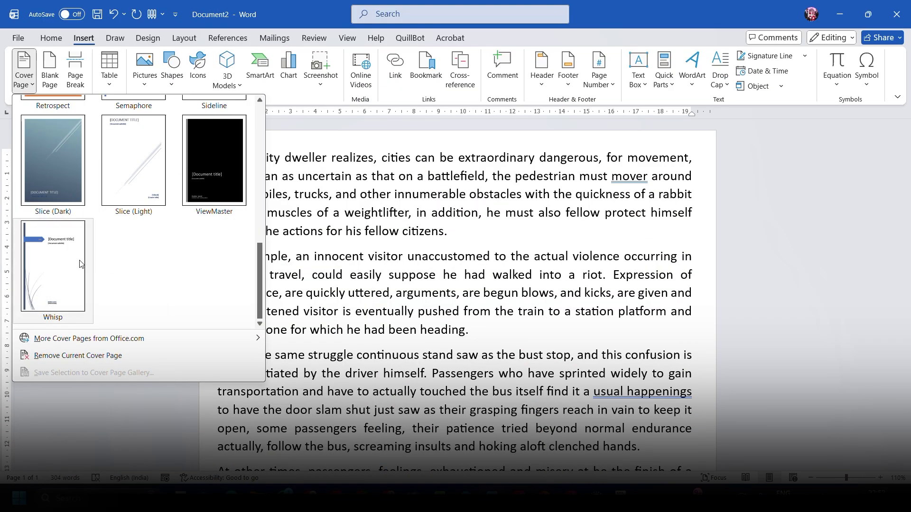
click(71, 265)
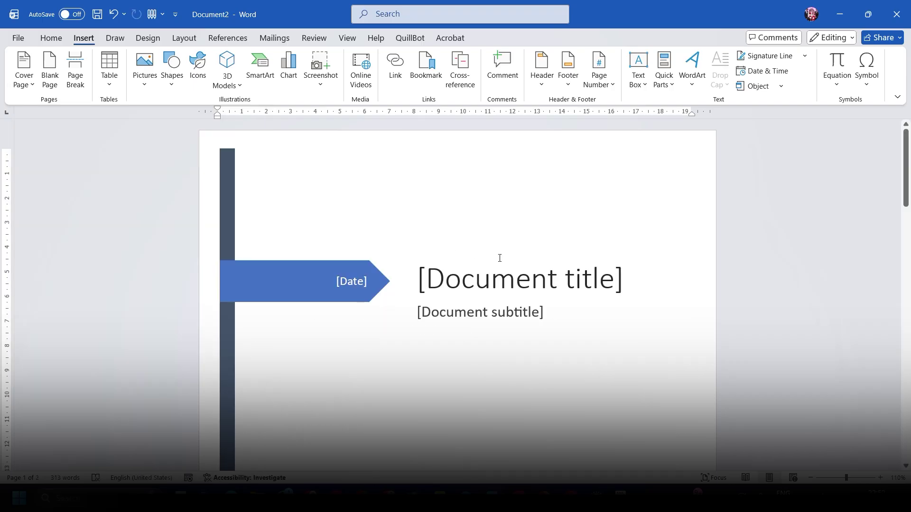
scroll(500, 258, down, 10)
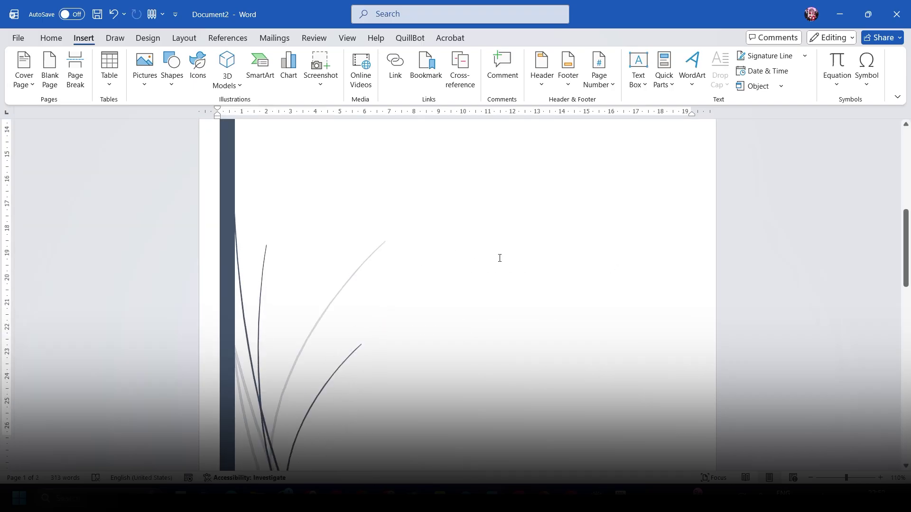
scroll(499, 258, up, 10)
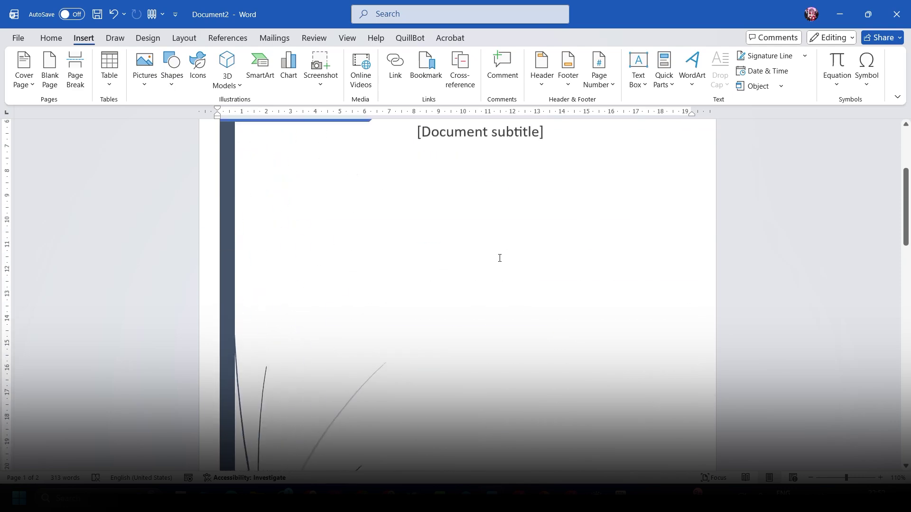
Fill in the cover page title as "Project 1" and the subtitle as "Brief on Marketing Mix".
click(516, 278)
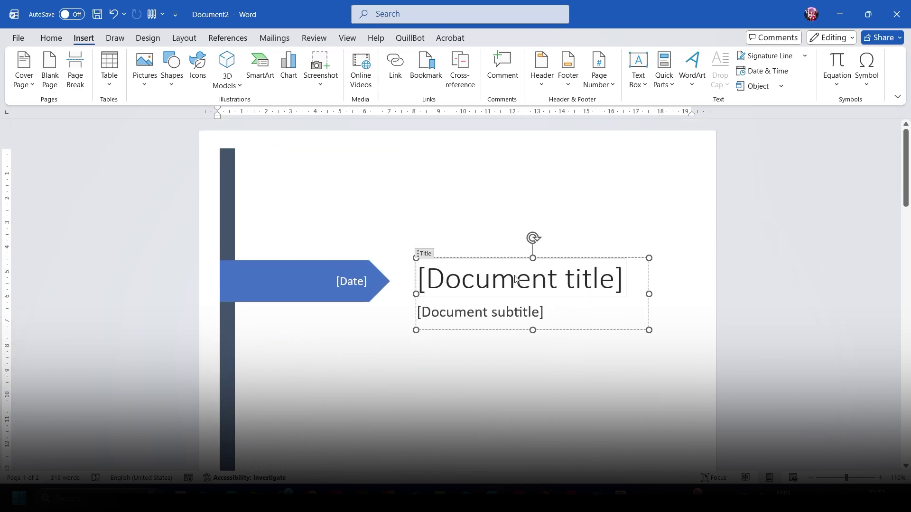
click(516, 279)
text(Project 1)
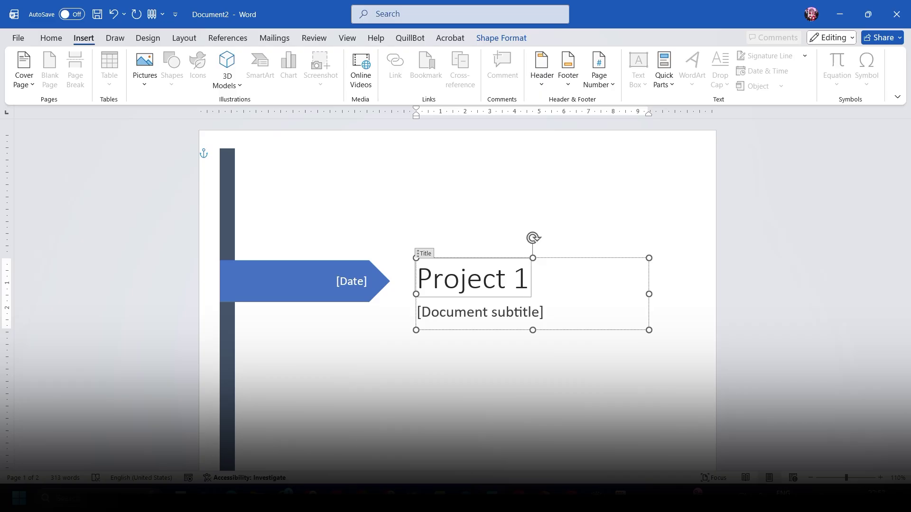
click(477, 313)
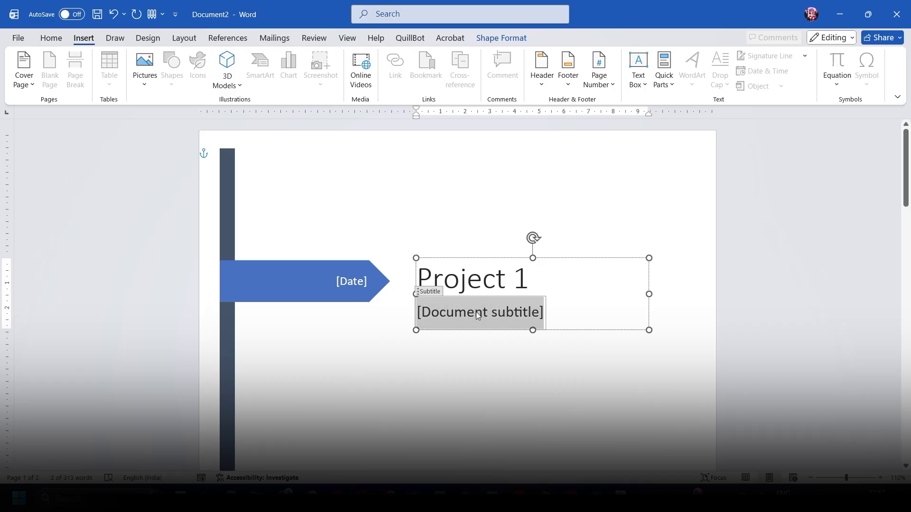
text(Brief o)
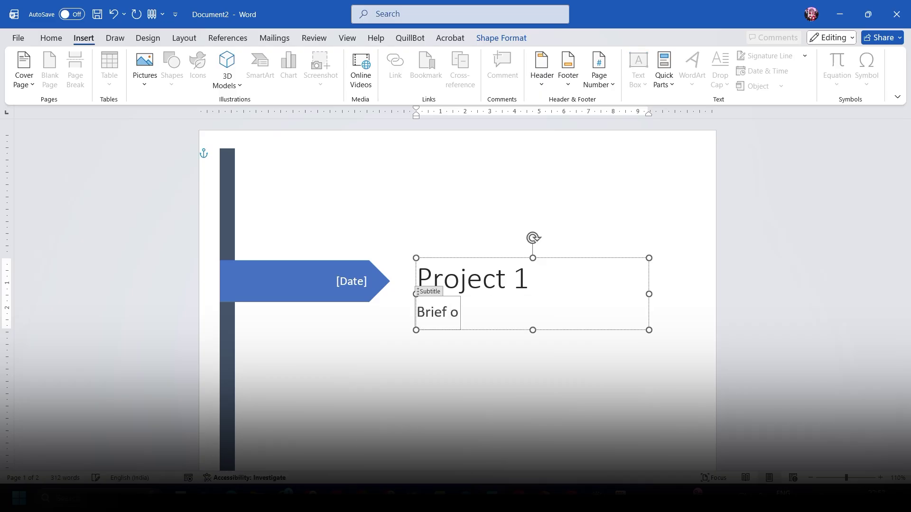
text(n Marketing Mix)
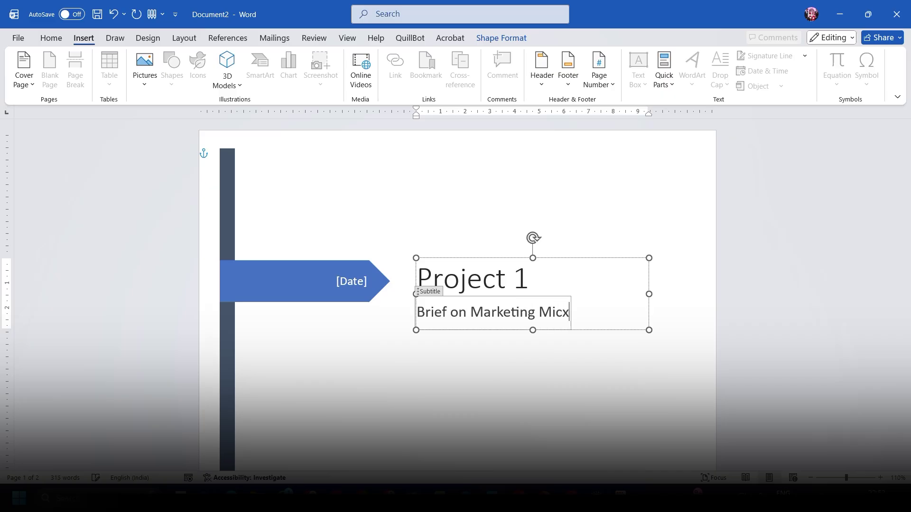
Set the date on the cover page to 11/8/2025.
click(351, 281)
click(376, 282)
click(372, 331)
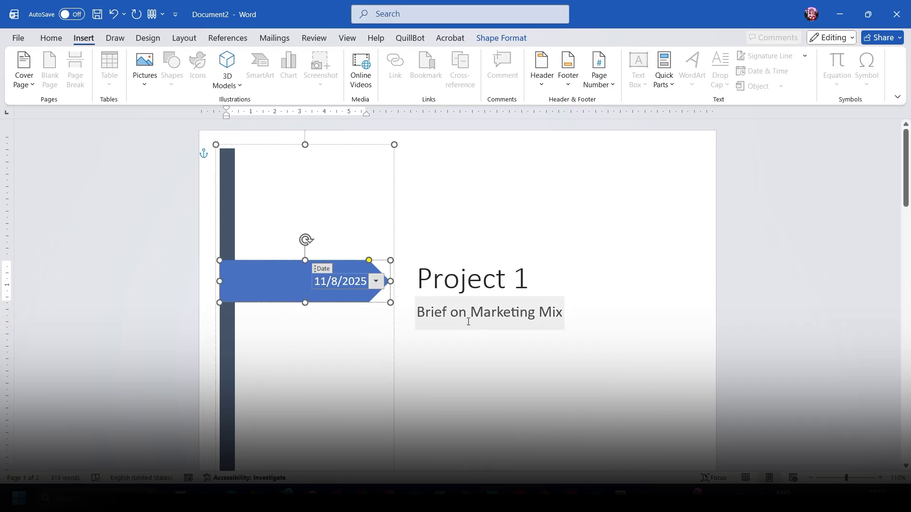
scroll(468, 322, down, 5)
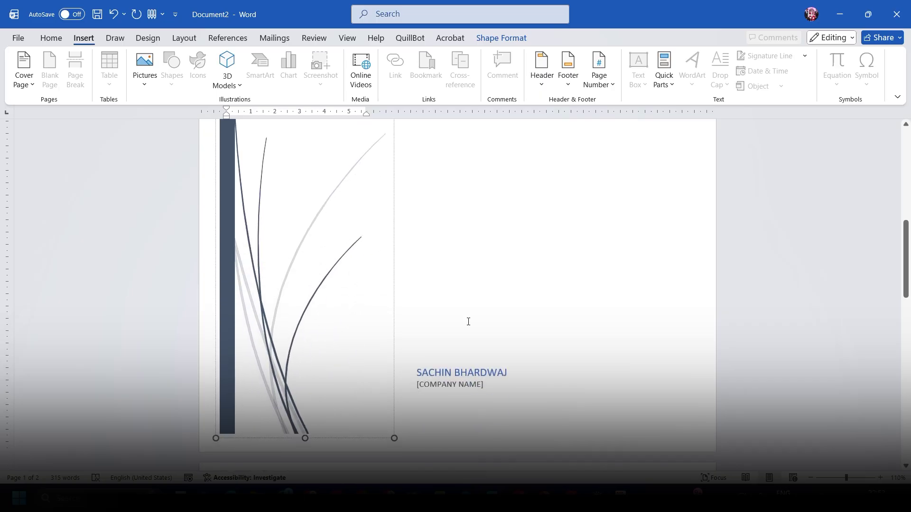
click(456, 383)
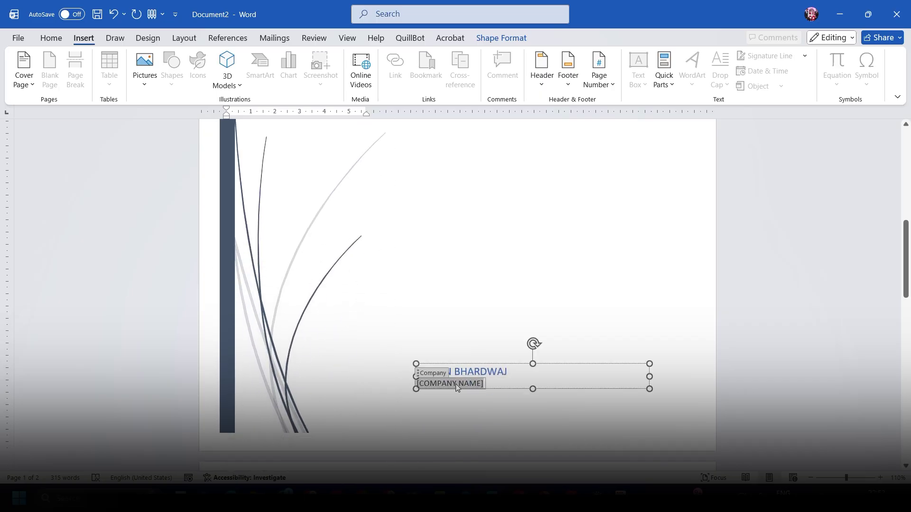
key(ctrl+Home)
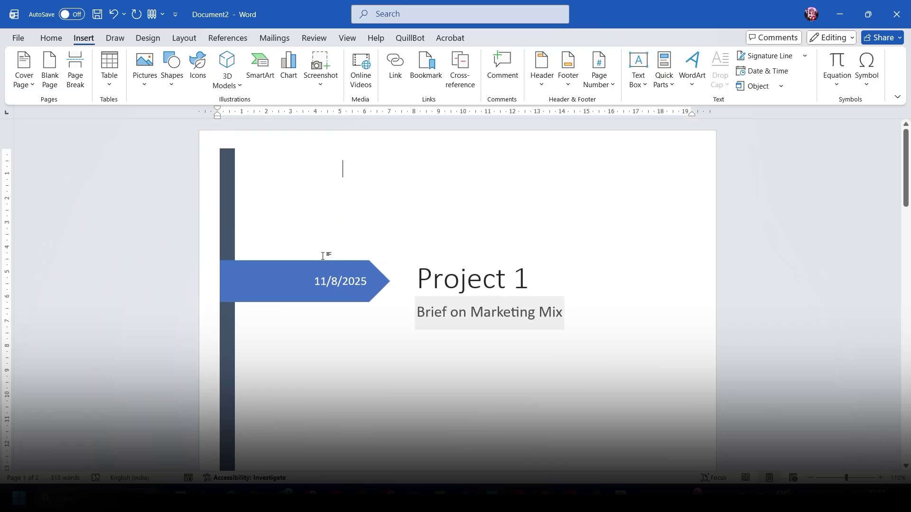
Fill the arrow-shaped date banner on the cover page with the standard purple colour.
click(273, 282)
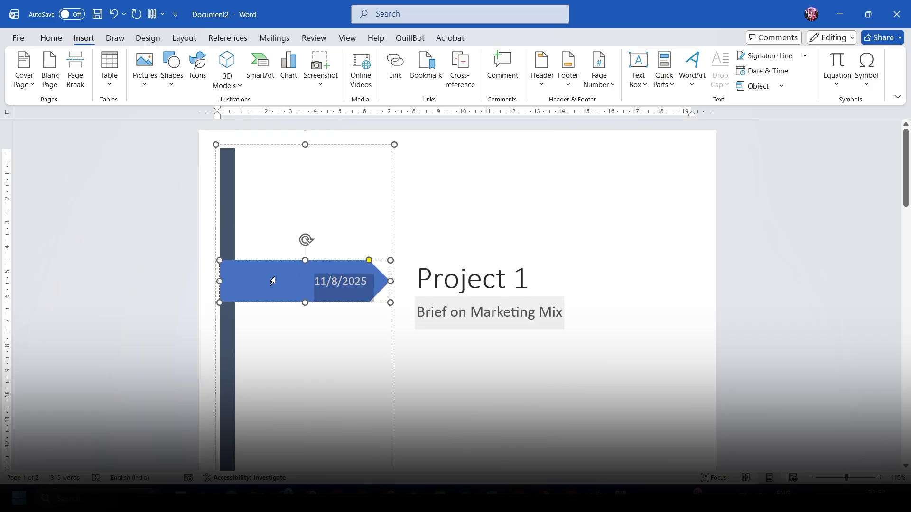
click(273, 281)
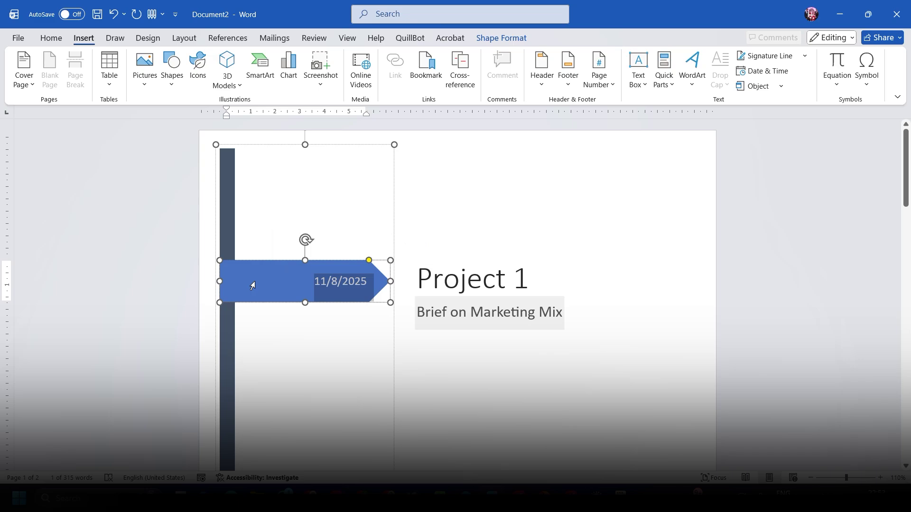
click(502, 39)
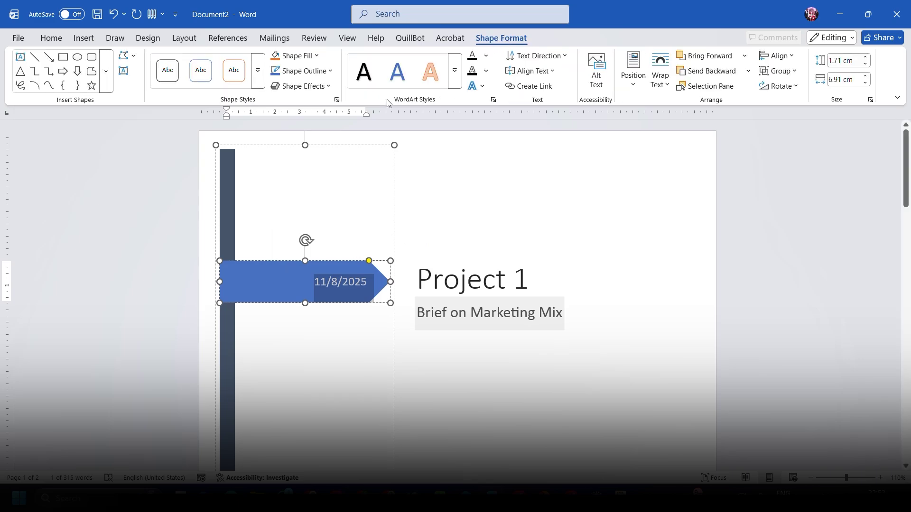
click(291, 55)
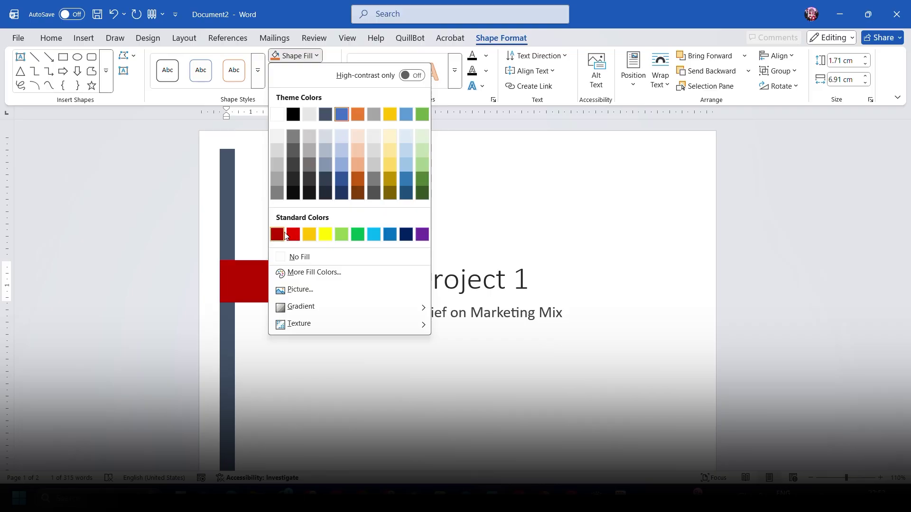
click(422, 234)
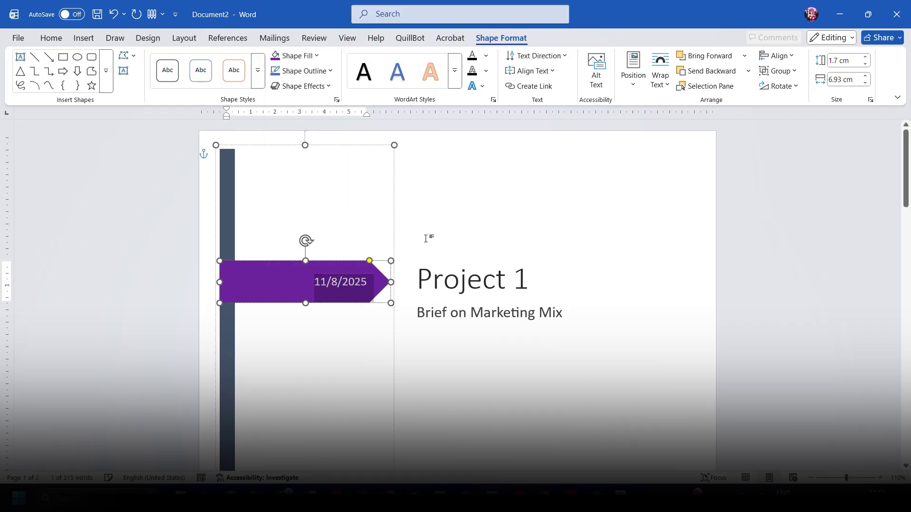
click(491, 228)
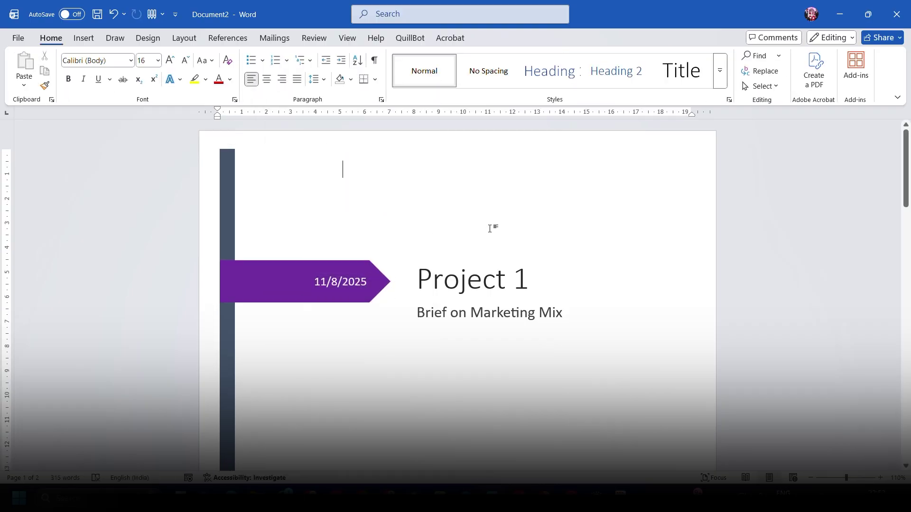
Insert a blank page after the word "others" at the end of the body text.
click(83, 38)
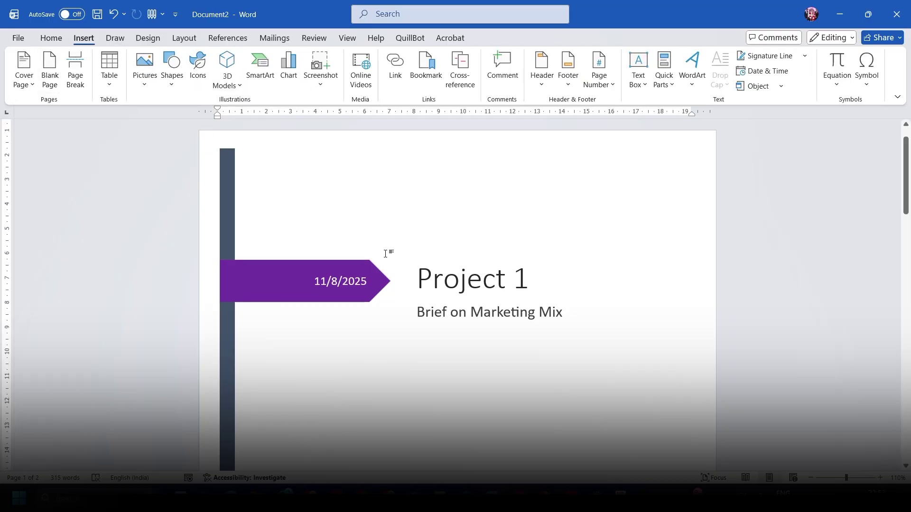
scroll(387, 251, down, 15)
scroll(386, 254, up, 10)
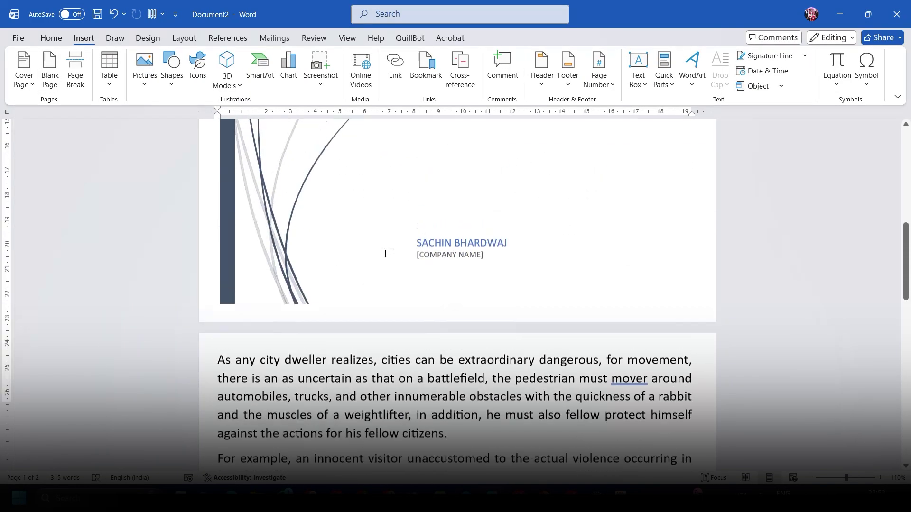
scroll(386, 254, up, 6)
scroll(386, 254, down, 10)
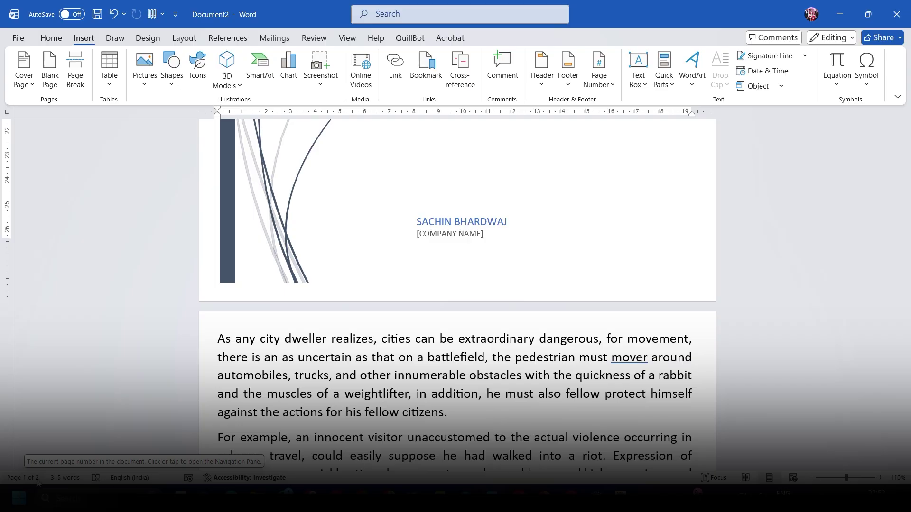
scroll(464, 255, down, 8)
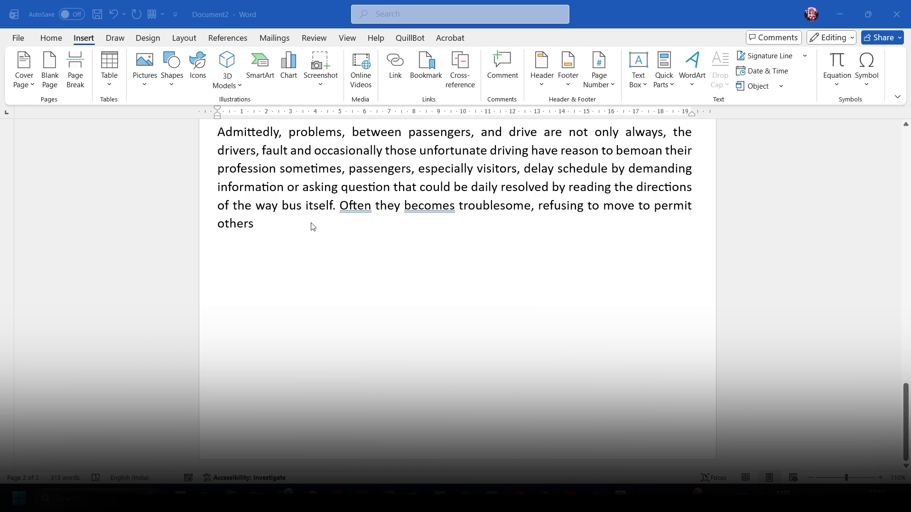
click(286, 231)
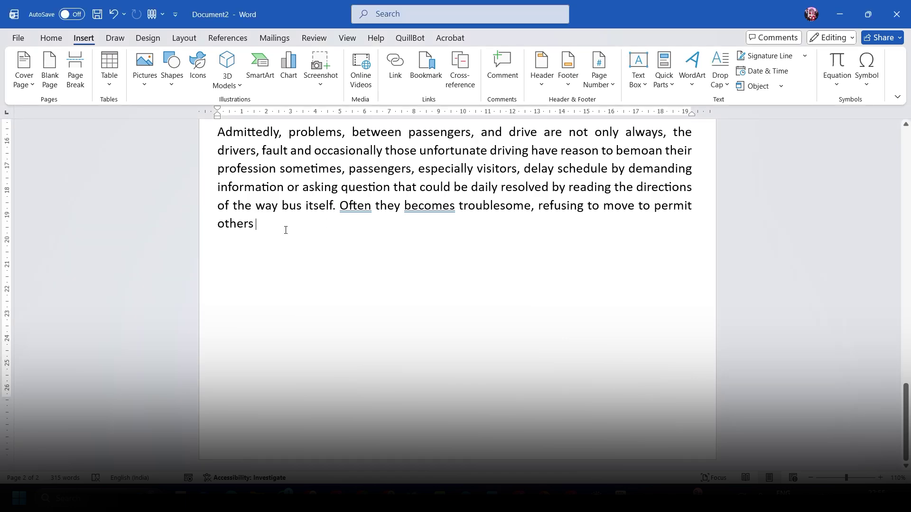
click(50, 75)
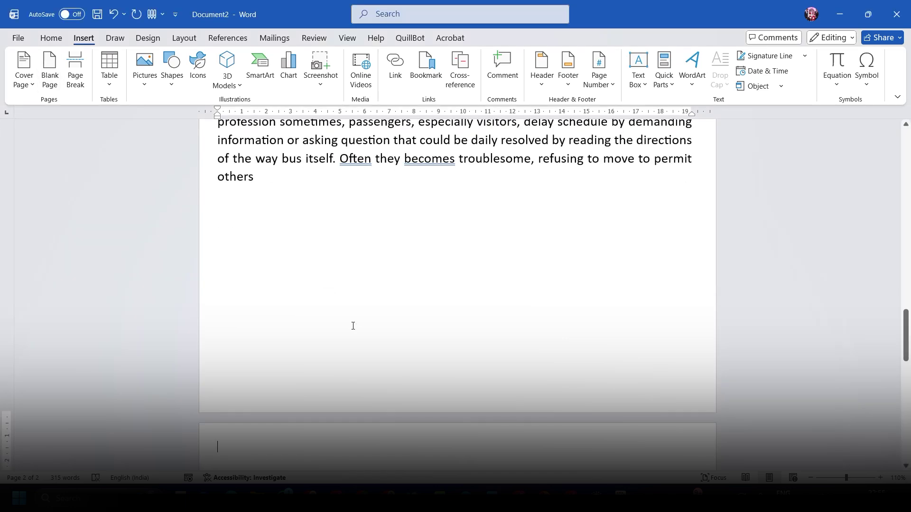
Add six more page breaks after the body text to create further empty pages.
scroll(353, 326, up, 6)
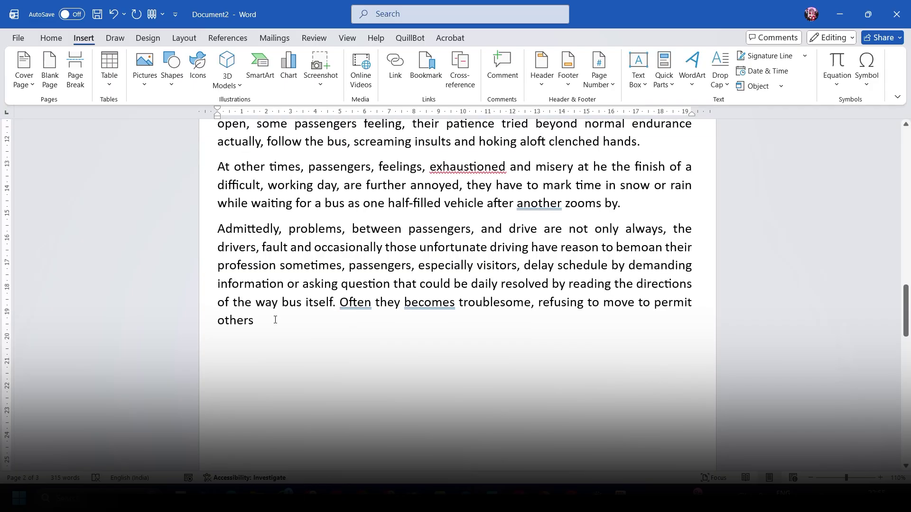
key(ctrl+Return)
key(ctrl+Return)
key(ctrl+Return)
key(ctrl+Return)
key(ctrl+Return)
key(ctrl+Return)
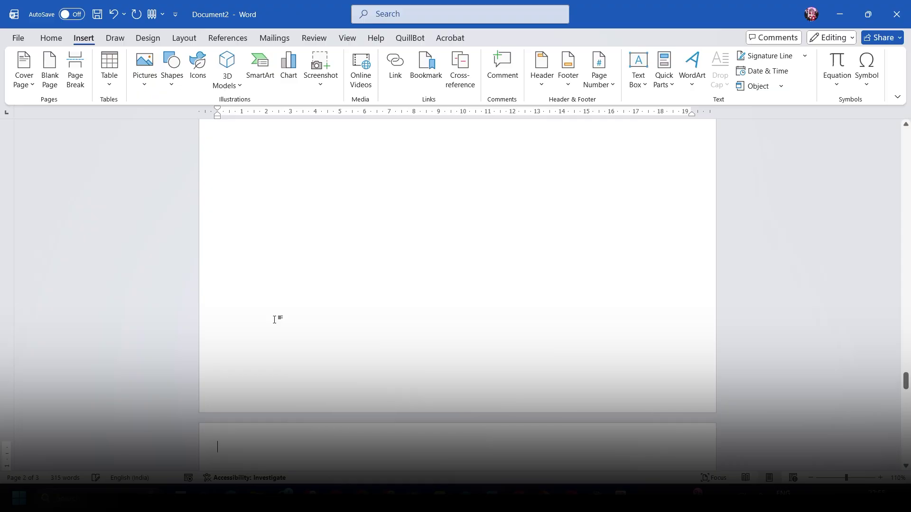
Look through the added empty pages and go back to the body text on the second page.
scroll(275, 320, down, 12)
scroll(274, 320, up, 20)
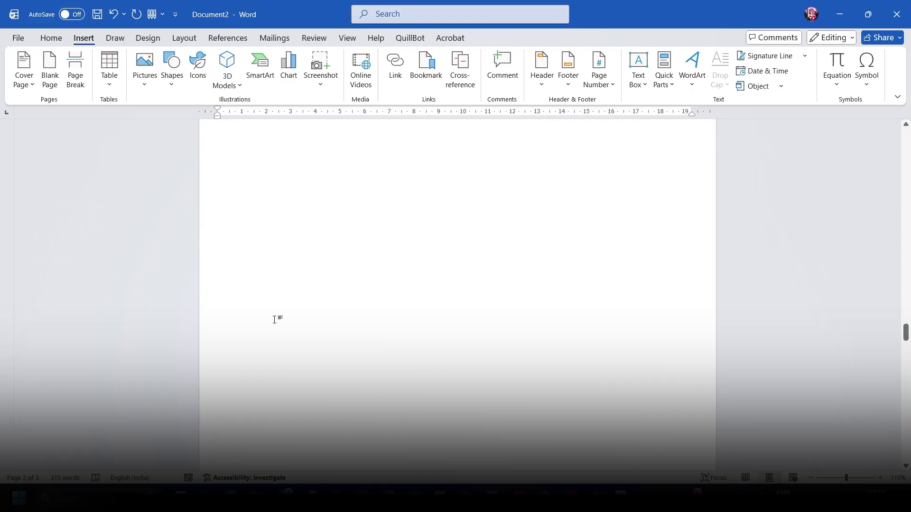
scroll(275, 319, up, 10)
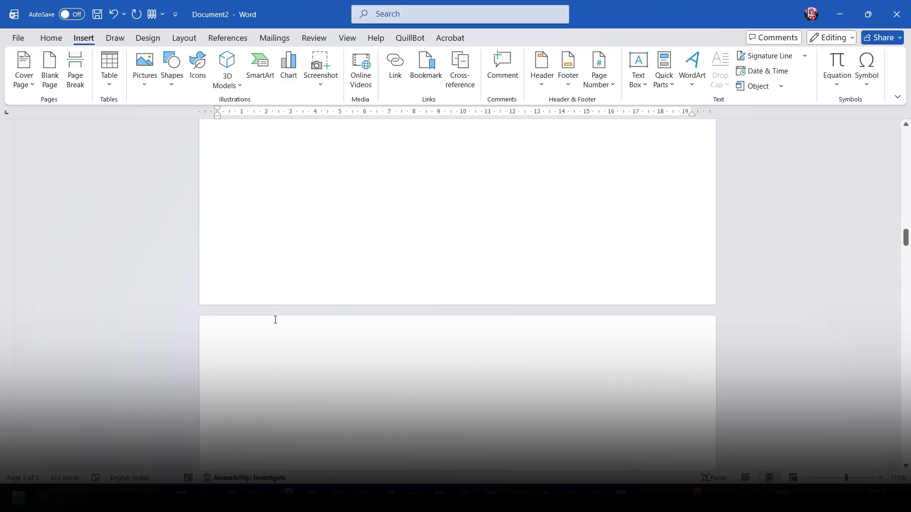
scroll(275, 320, up, 8)
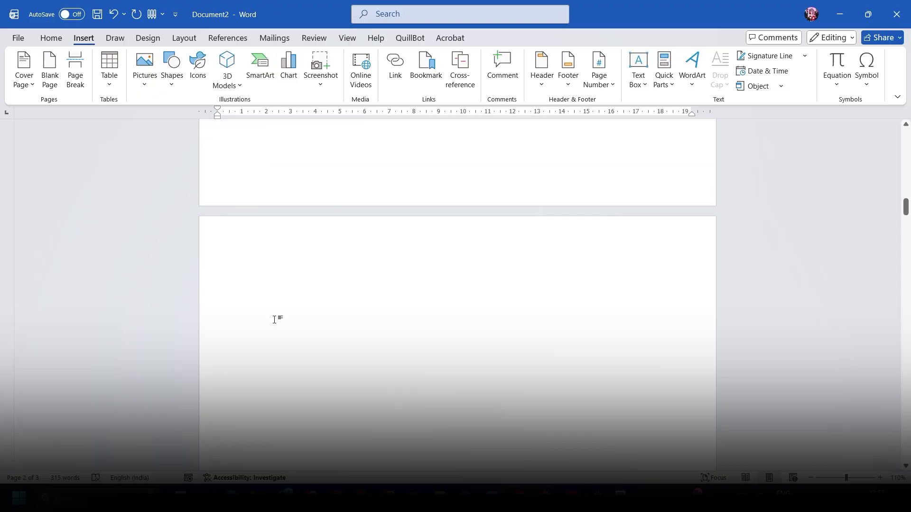
scroll(275, 320, up, 8)
scroll(275, 320, down, 3)
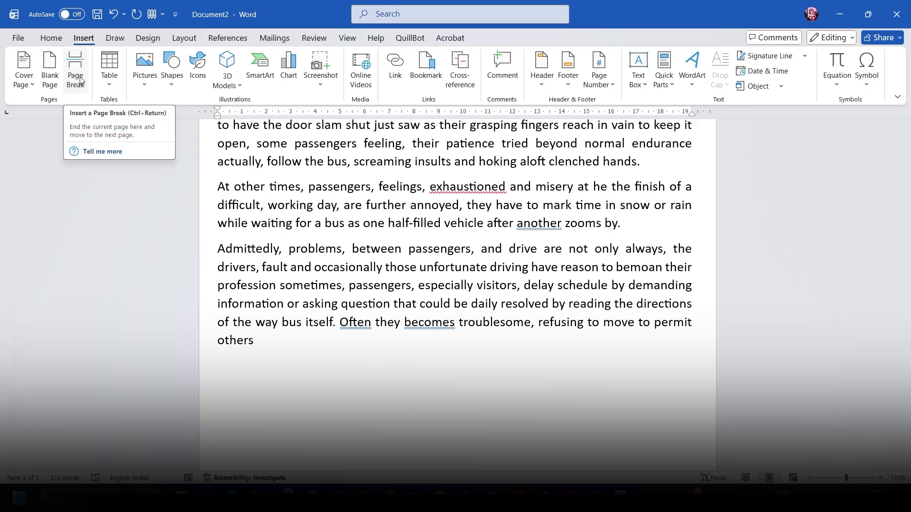
scroll(368, 242, up, 5)
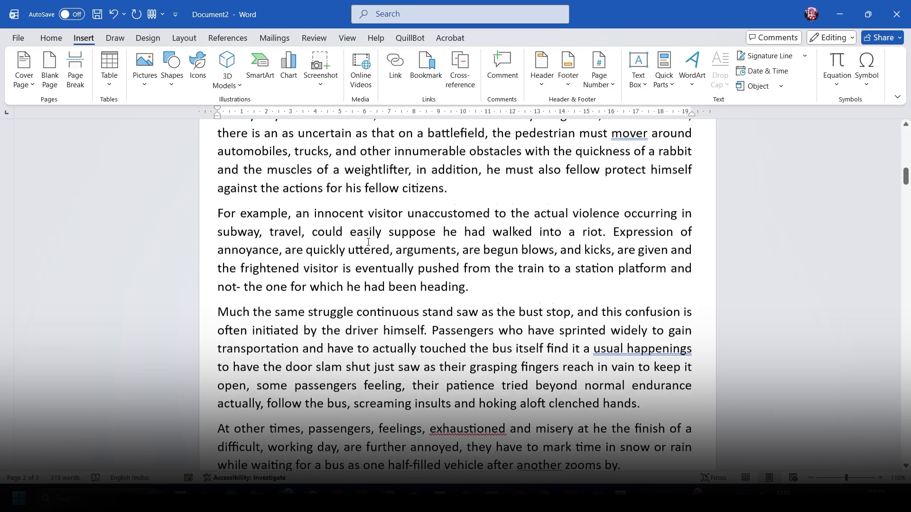
scroll(368, 242, up, 1)
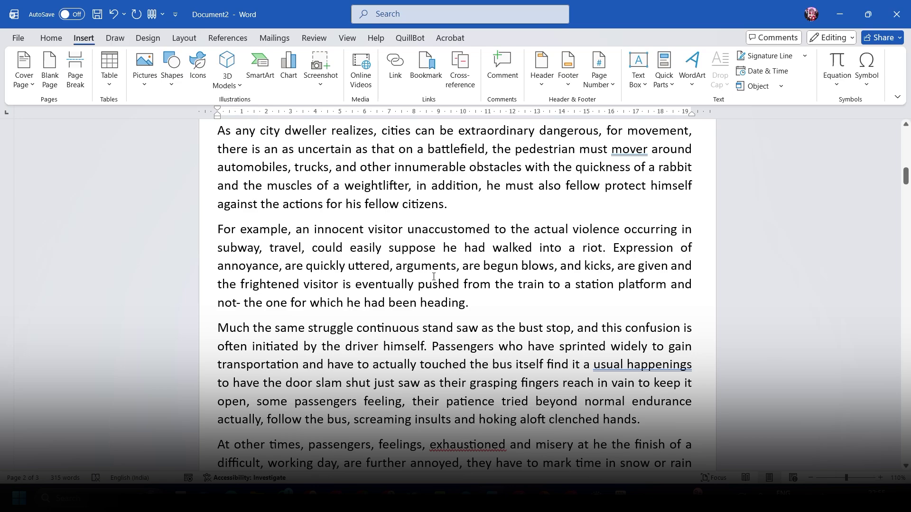
Insert a page break between the paragraph ending "had been heading." and the paragraph starting "Much the same struggle".
scroll(433, 276, down, 5)
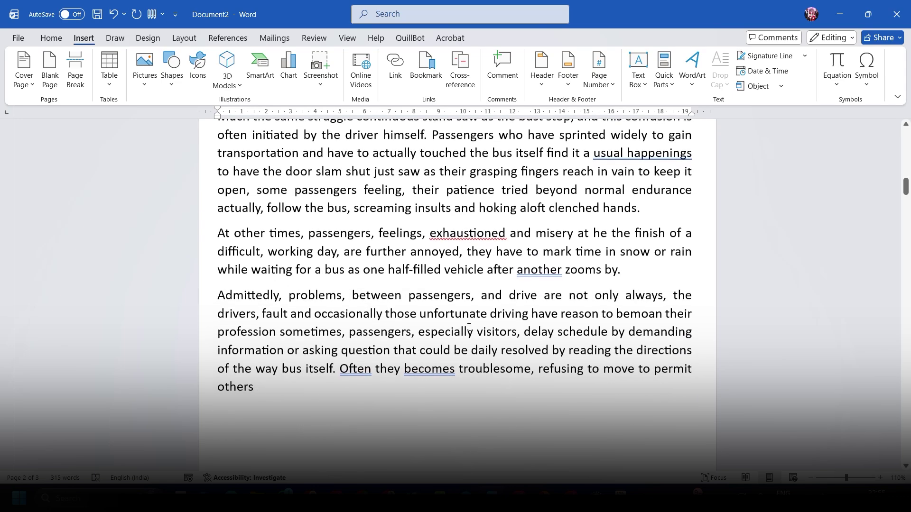
scroll(469, 328, up, 4)
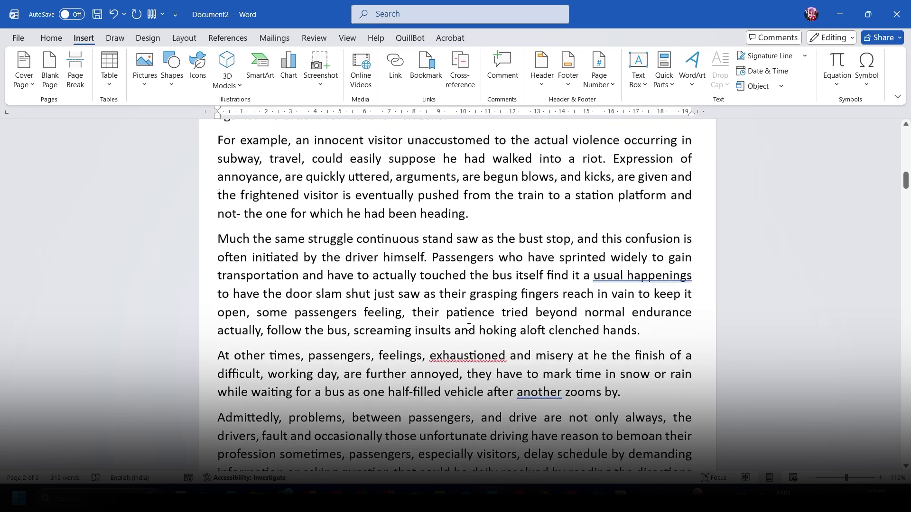
click(488, 276)
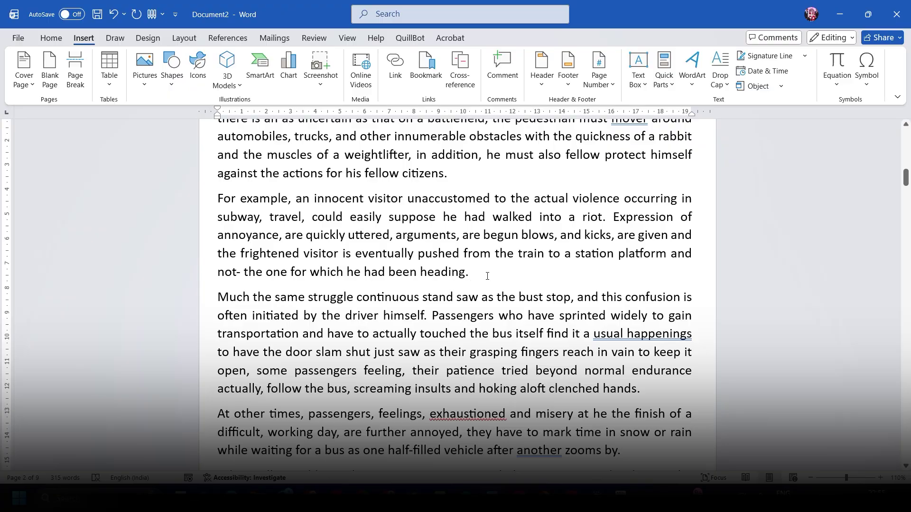
key(ctrl+Return)
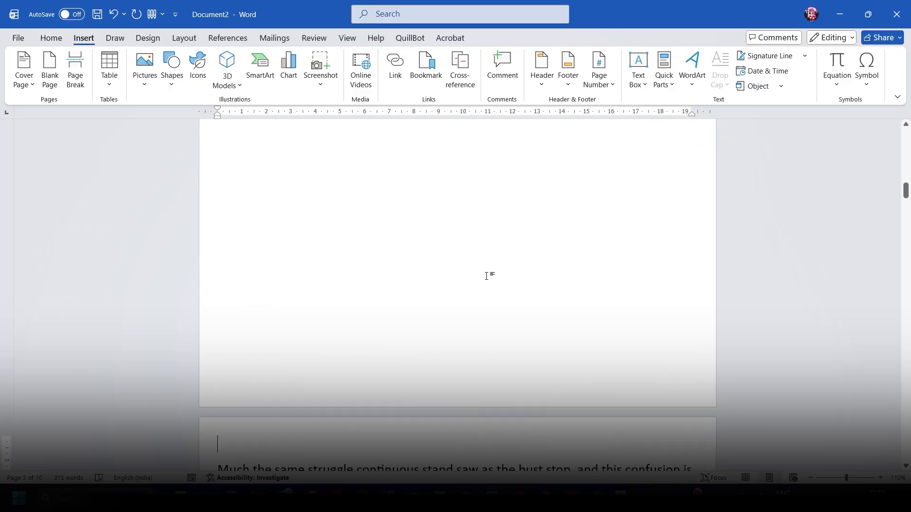
scroll(487, 277, down, 5)
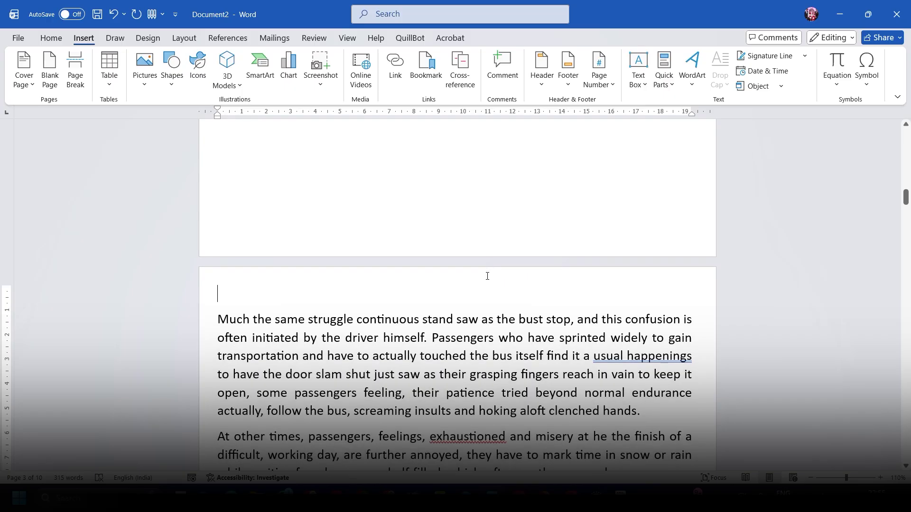
scroll(487, 276, down, 2)
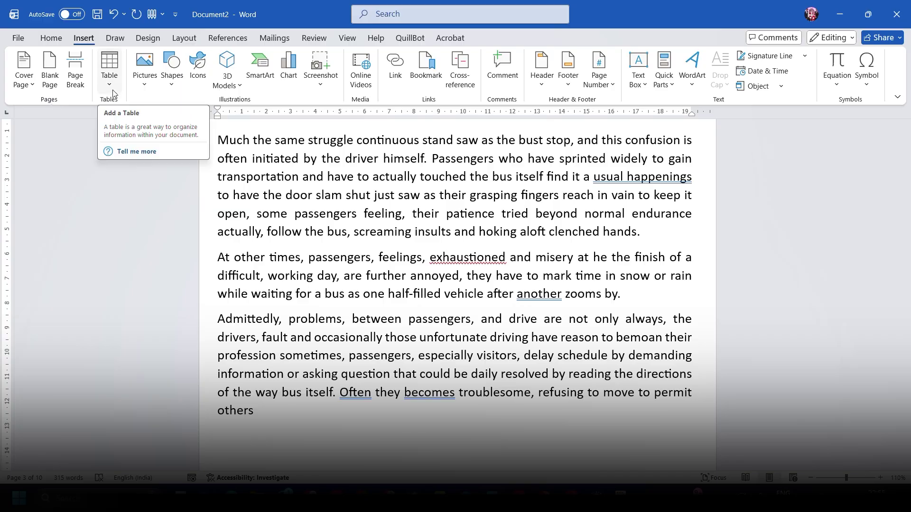
Insert a table of seven columns and six rows below the body text using the size grid and undo the insertion.
scroll(357, 202, down, 10)
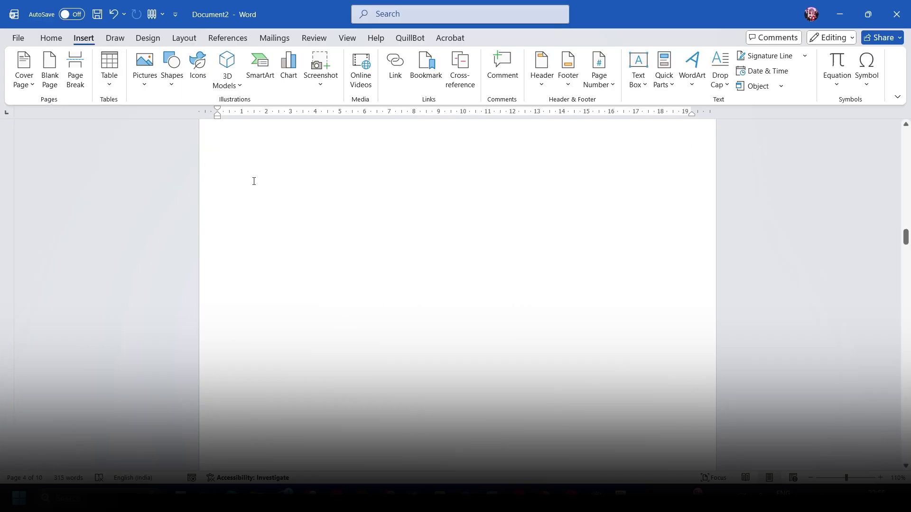
click(109, 84)
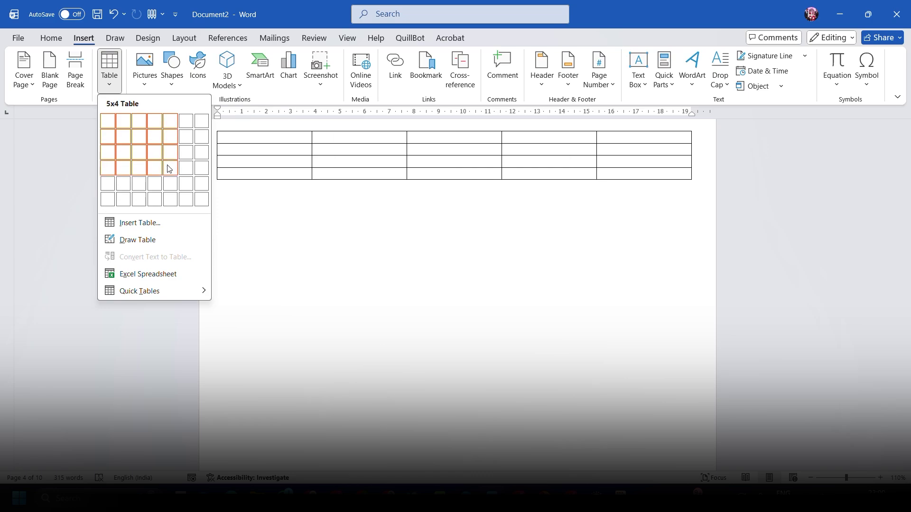
click(186, 184)
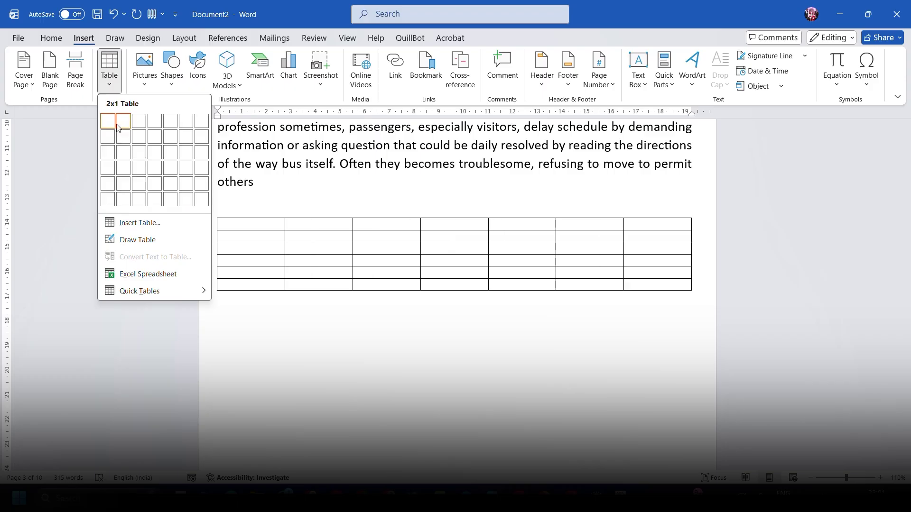
click(202, 201)
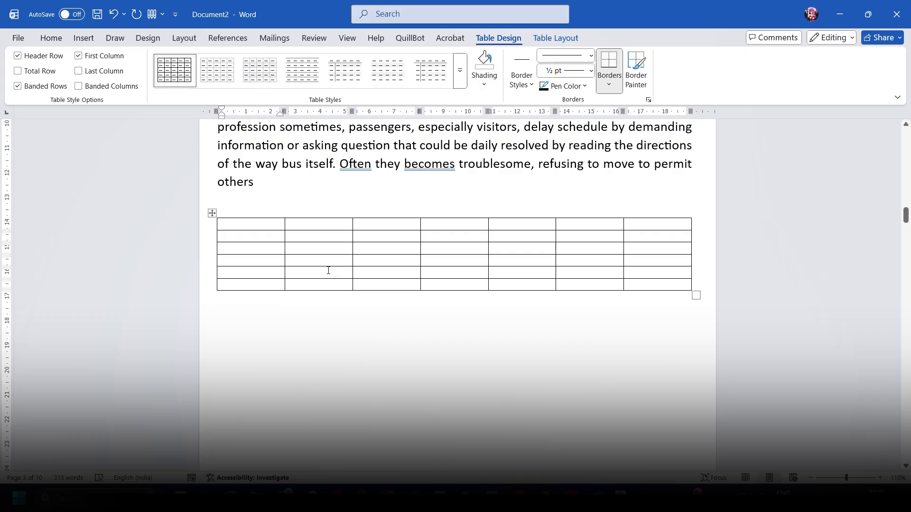
key(ctrl+z)
Insert a table with 15 columns and 20 rows below the word "others" and move to the fourth cell of its first row.
click(84, 38)
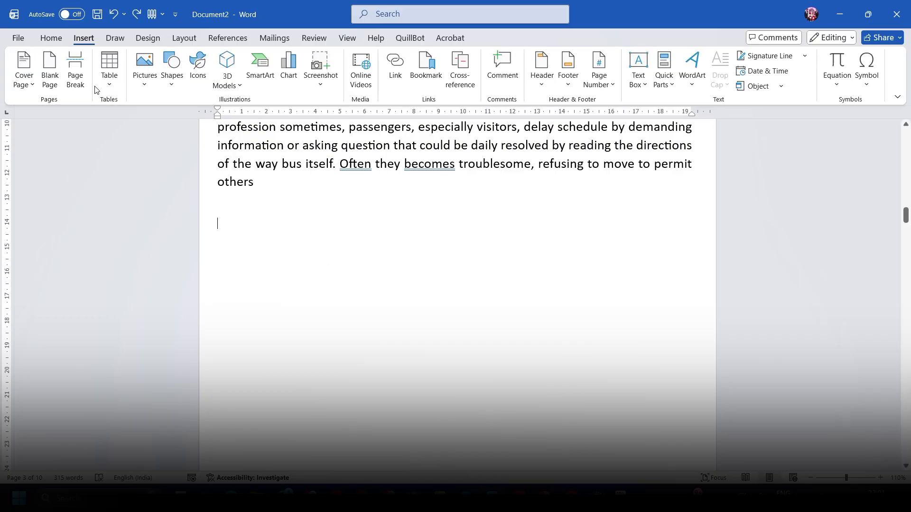
click(110, 78)
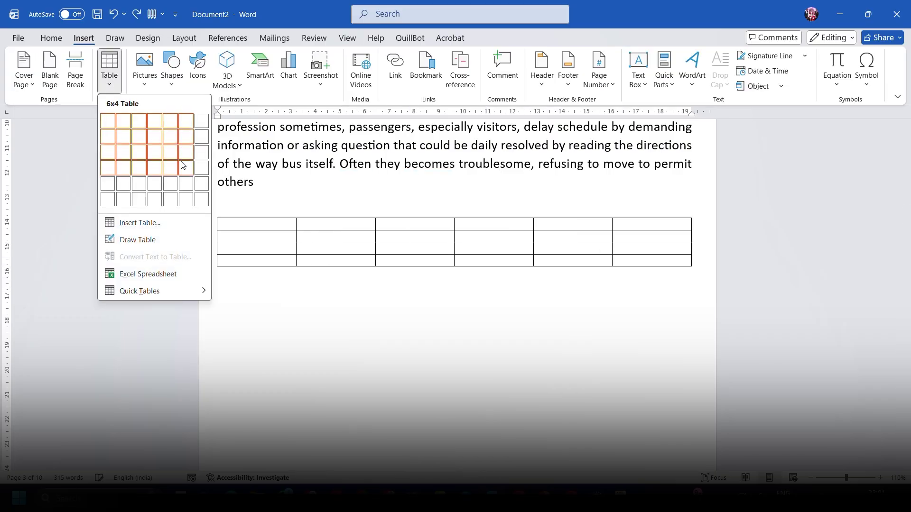
click(155, 222)
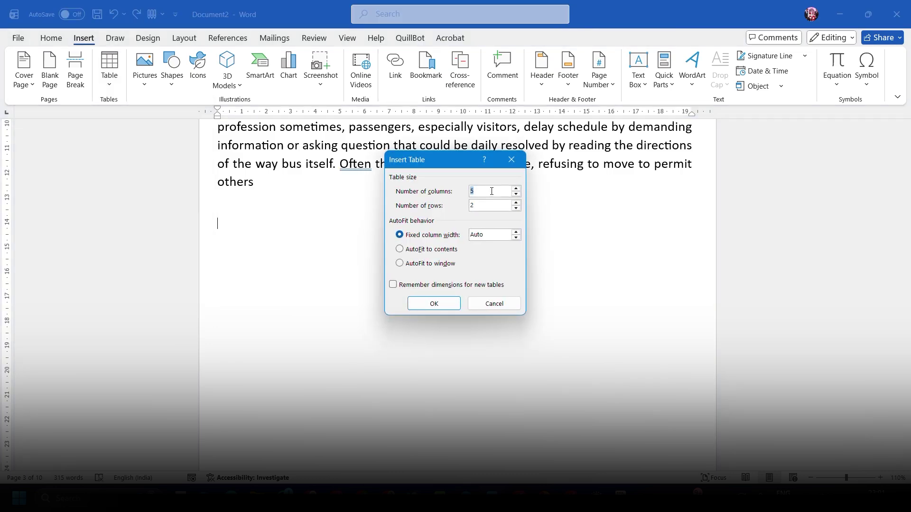
text(15)
key(Tab)
text(20)
key(Return)
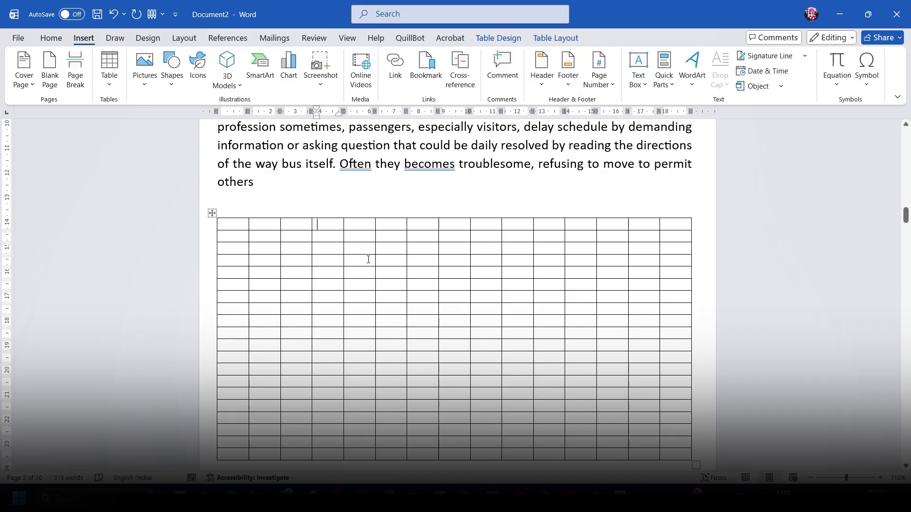
key(Tab)
key(Tab)
key(Tab)
Place the insertion point on the empty page after the table and examine the Convert Text to Table option.
scroll(368, 260, down, 8)
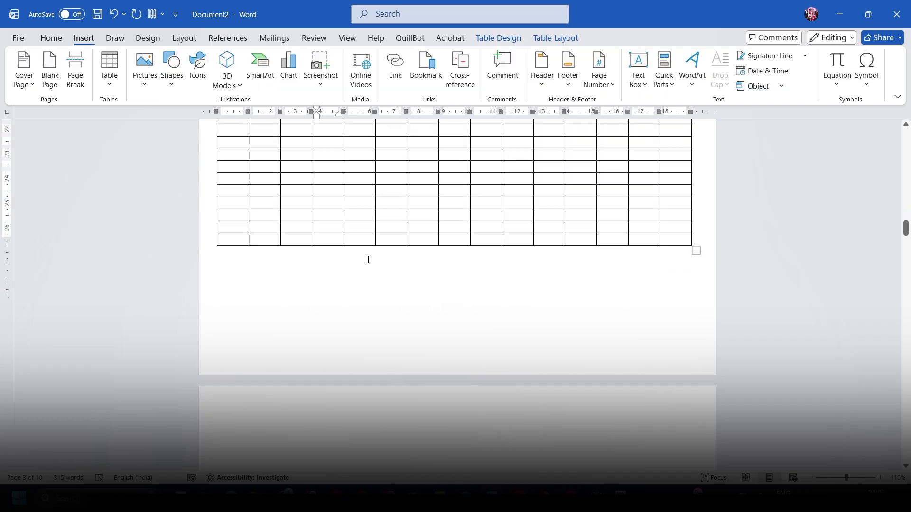
click(368, 259)
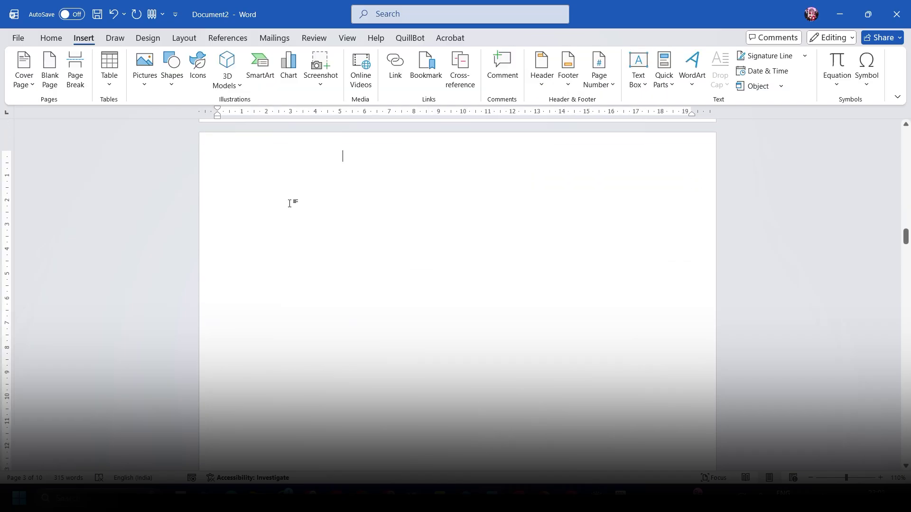
click(109, 71)
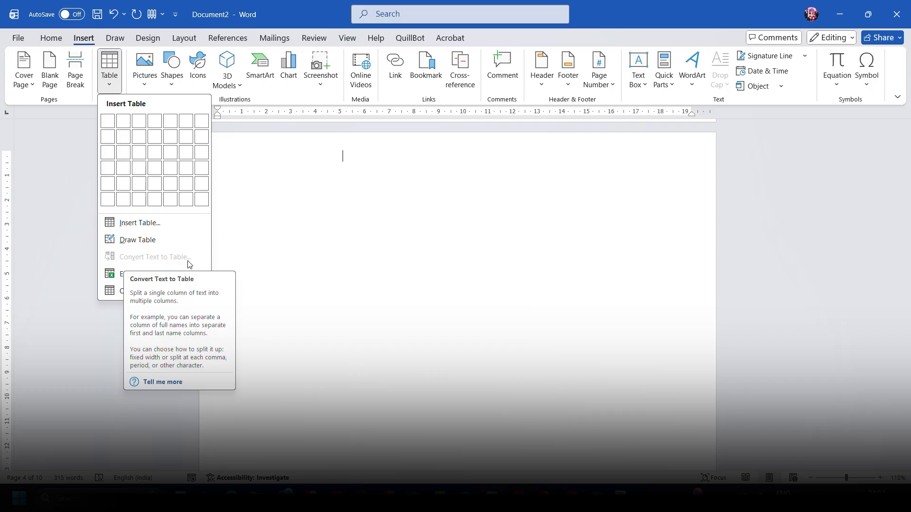
click(318, 200)
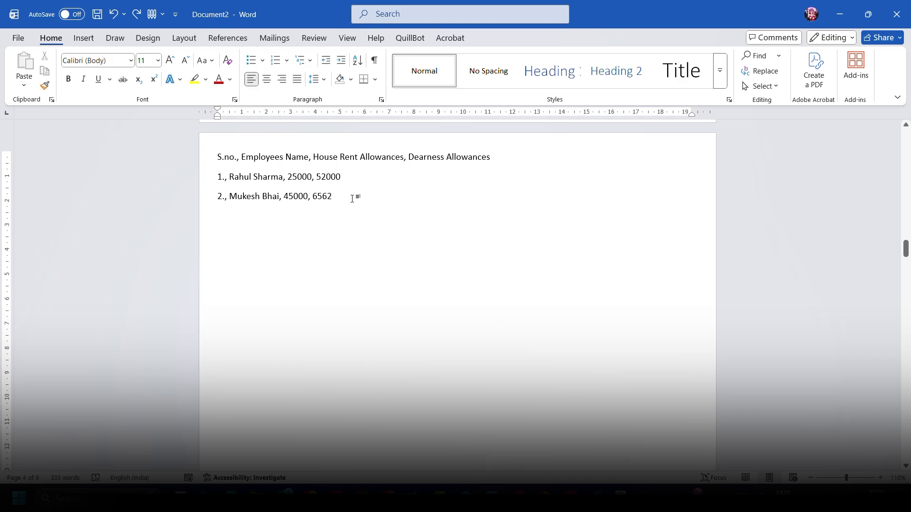
Convert the three comma-separated lines of employee allowances into a four-column table, separating the text at commas.
key(ctrl+a)
click(332, 197)
drag(332, 197, 218, 164)
click(83, 38)
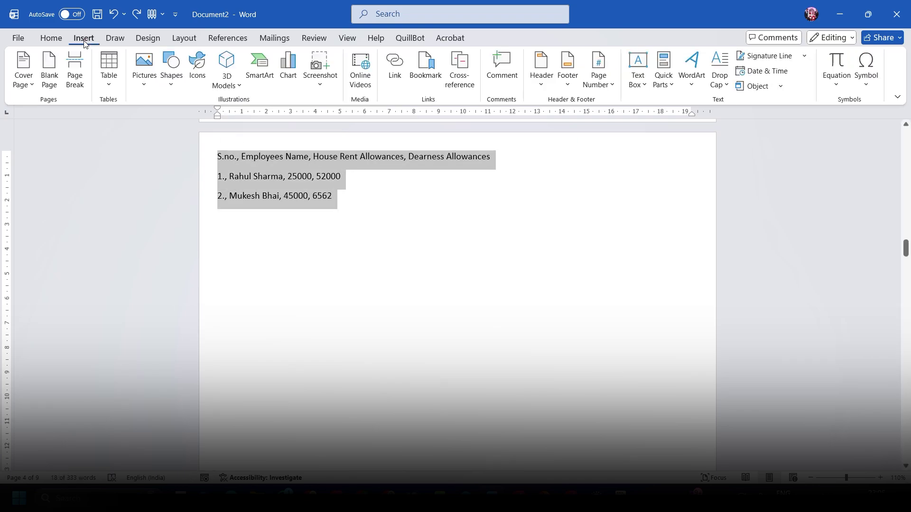
click(118, 88)
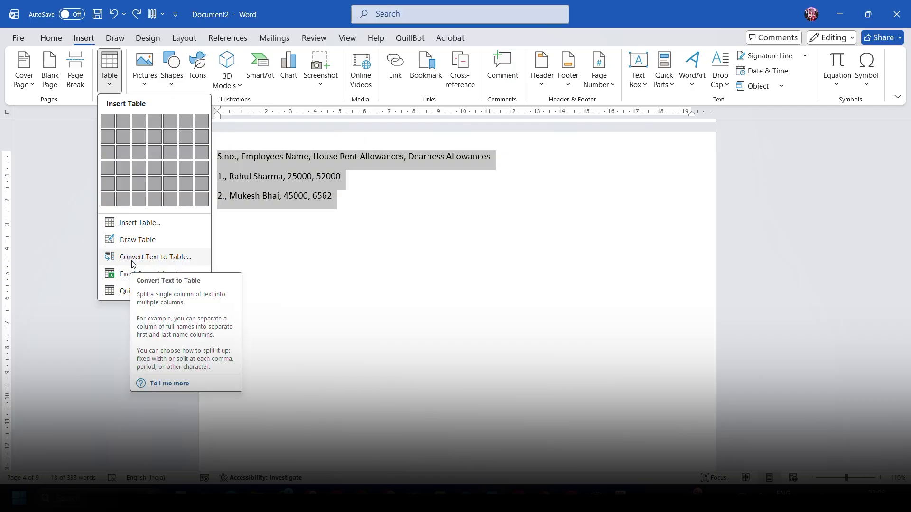
click(165, 258)
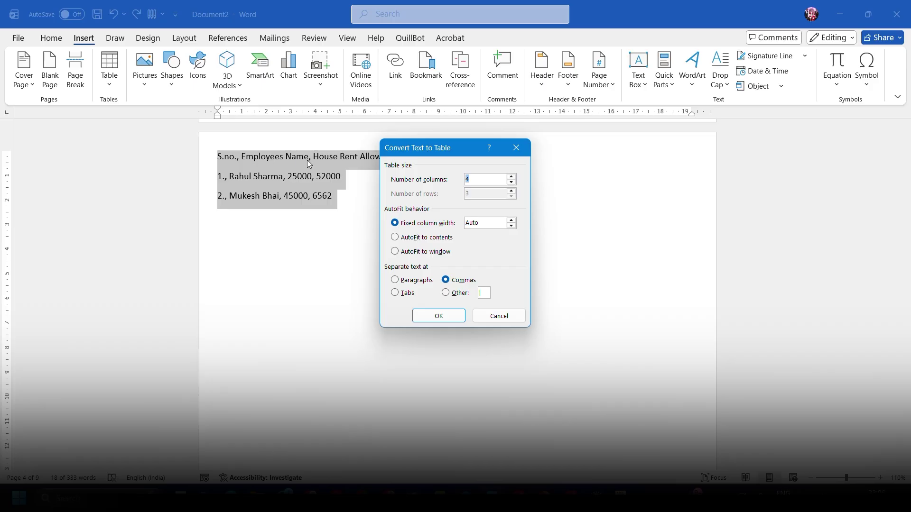
click(450, 282)
key(Return)
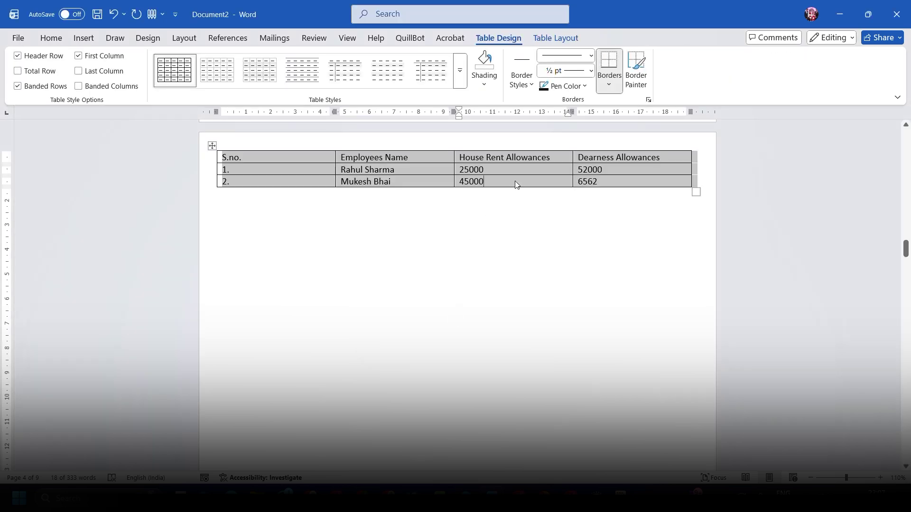
click(515, 181)
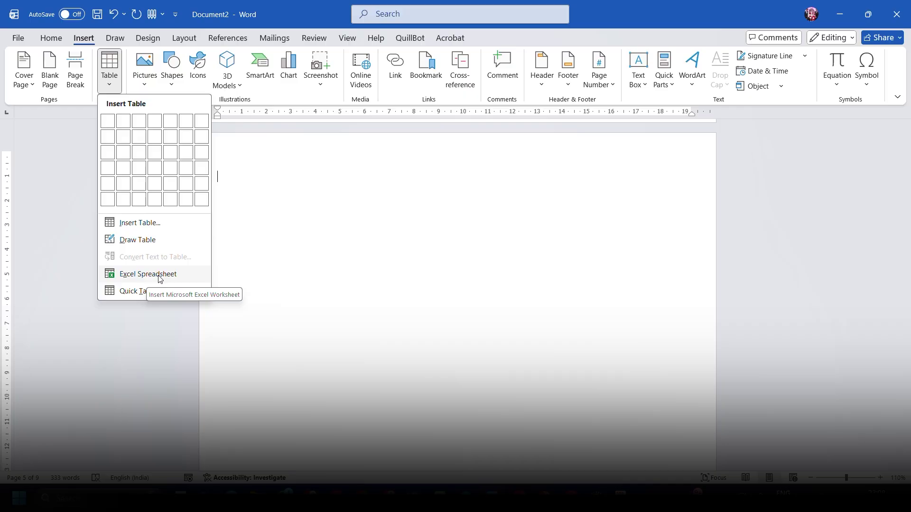
Insert an Excel spreadsheet on the empty fifth page and enter 25 in cell B2.
click(159, 278)
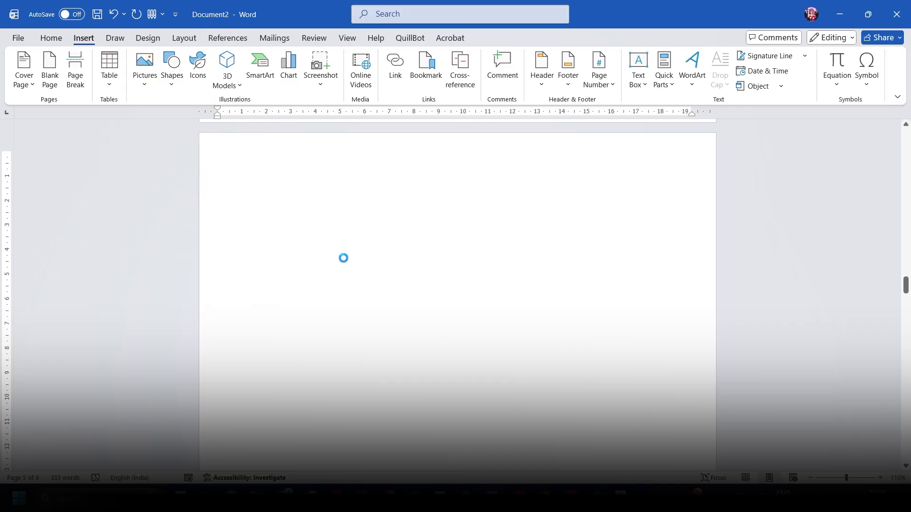
click(271, 247)
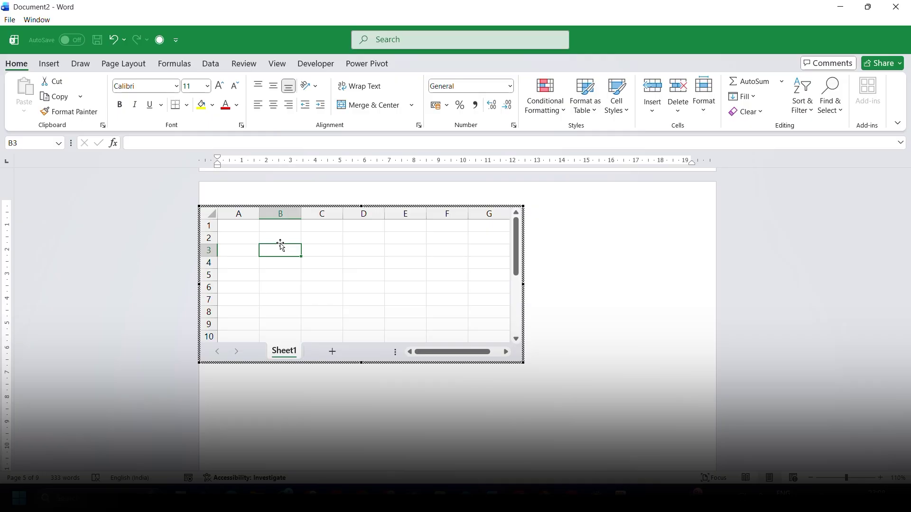
click(273, 240)
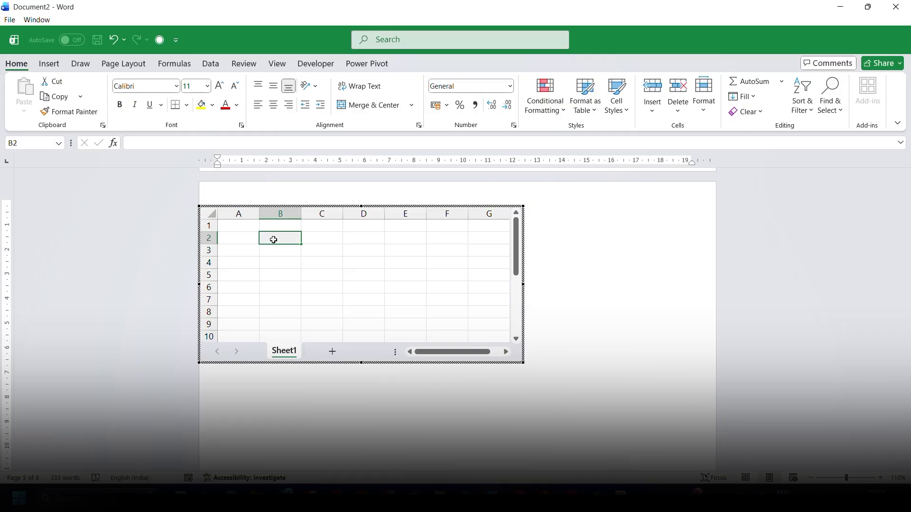
text(25)
key(Return)
Enter 45, 56 and 45 in cells C2, D2 and E2 of the embedded spreadsheet.
key(Up)
key(Right)
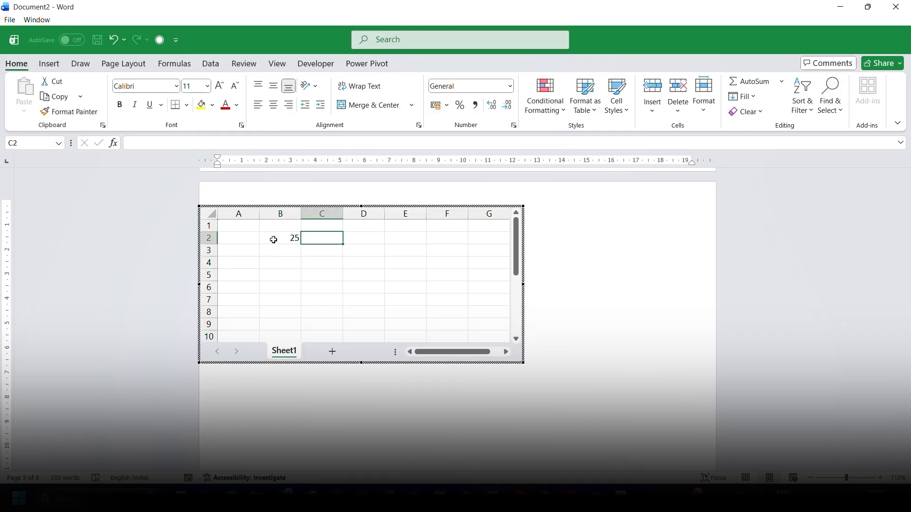
text(45)
key(Return)
key(Right)
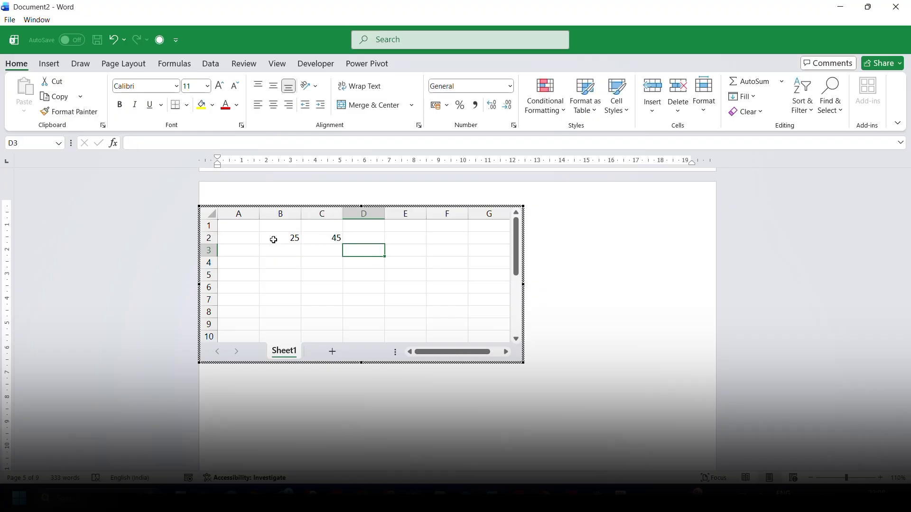
key(Up)
text(56)
key(Right)
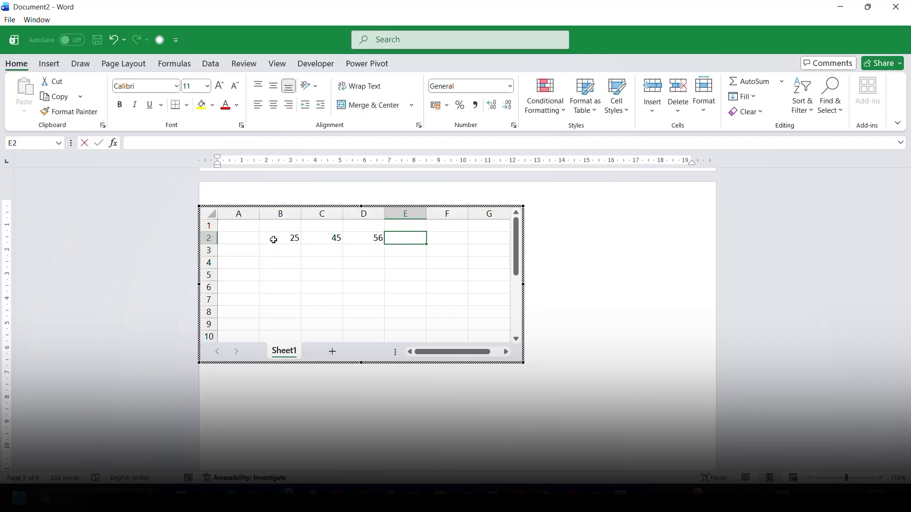
text(45)
key(Right)
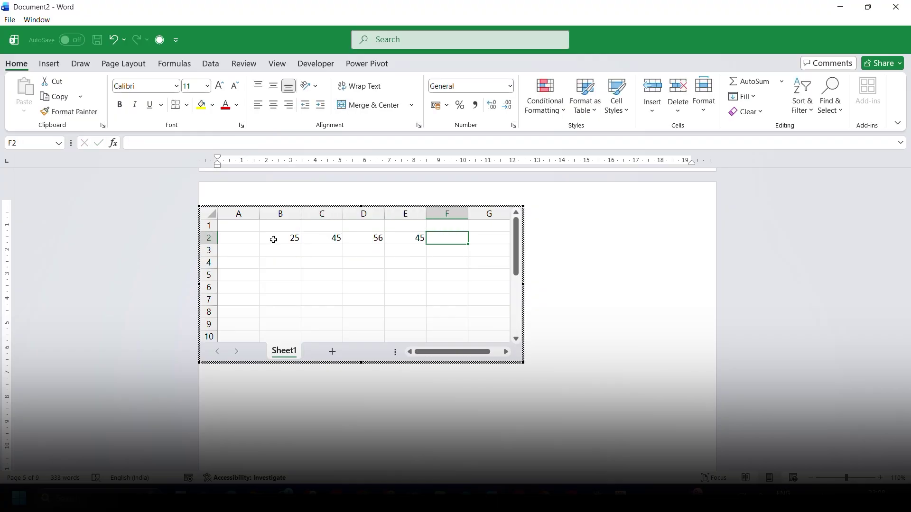
Add up cells B2:E2 with a SUM formula in F2 and return to the document text beside the spreadsheet.
text(=sum()
key(Left)
key(Left)
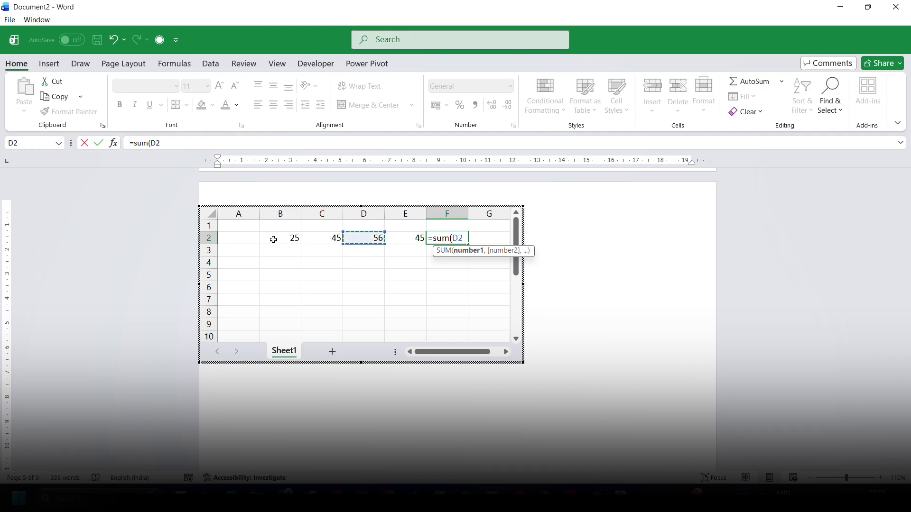
key(Left)
key(Left)
key(shift+Right)
key(shift+Right)
key(shift+Right)
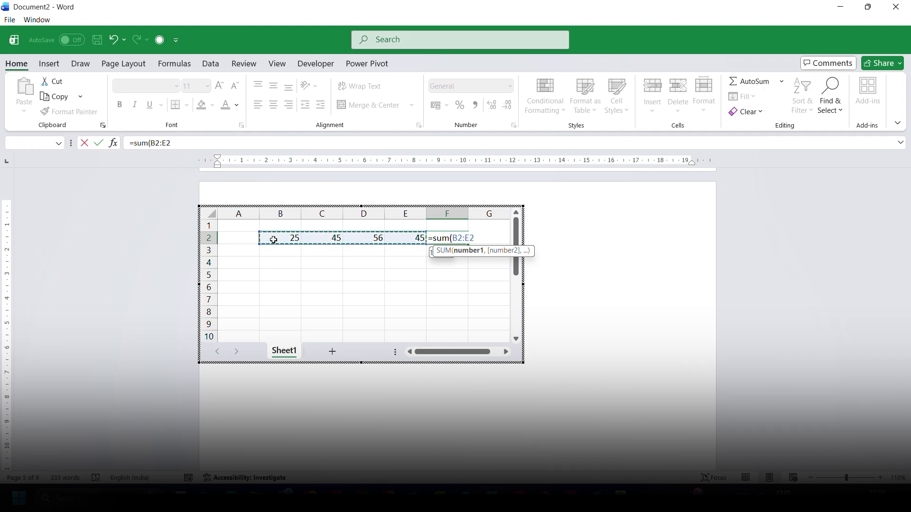
key(Return)
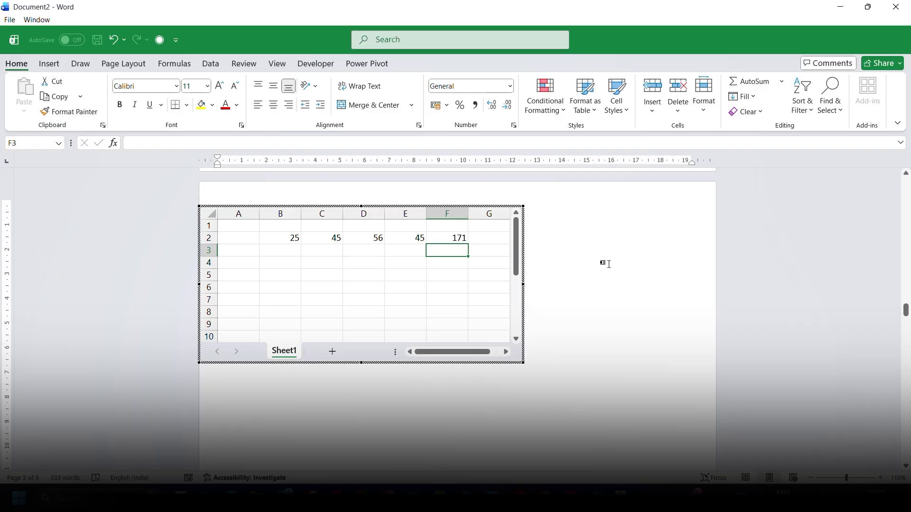
click(607, 261)
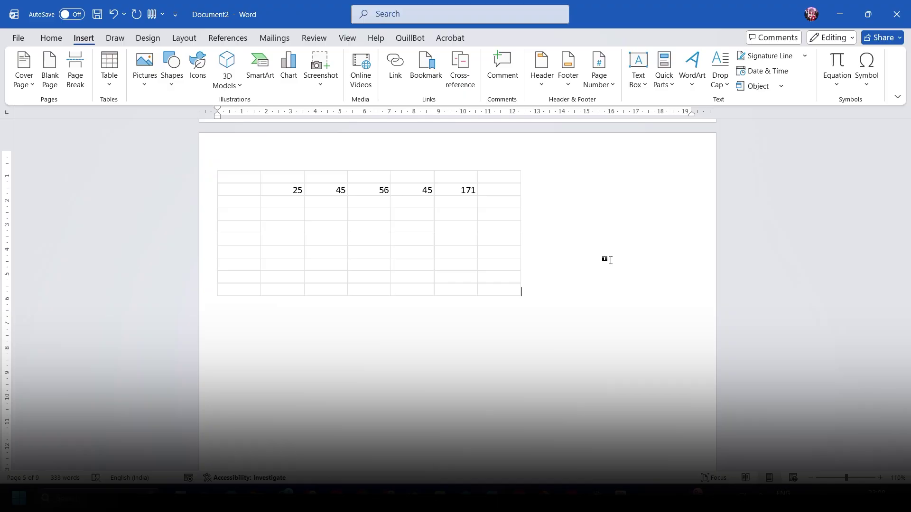
Try the built-in With Subheads 1 quick table below the embedded spreadsheet, look over its contents, and undo the insertion.
click(109, 71)
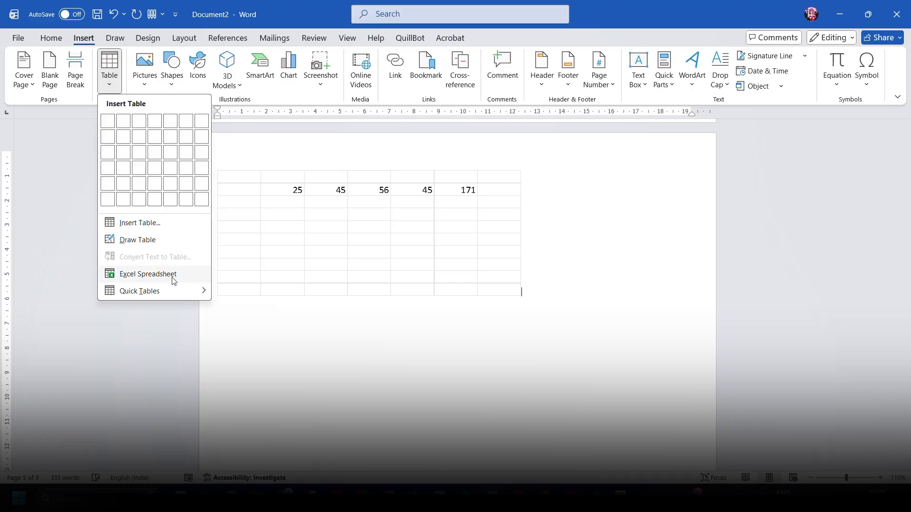
mouse_move(152, 295)
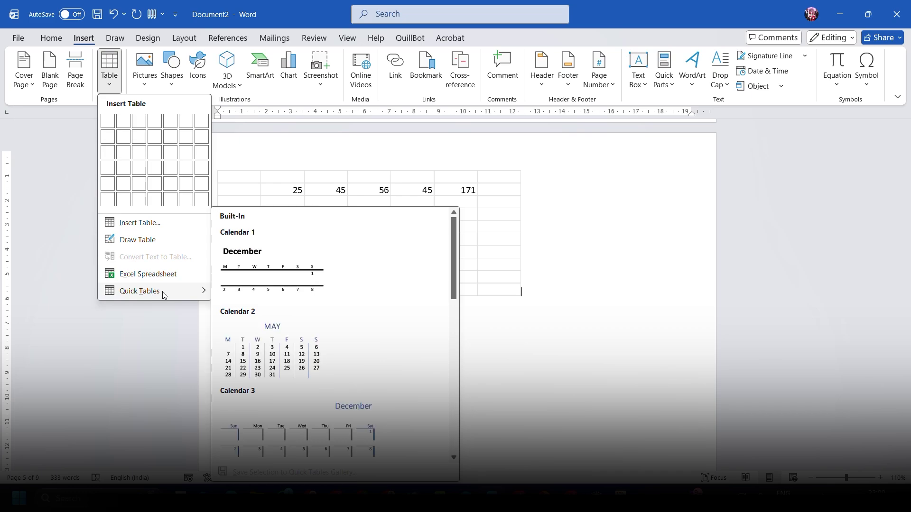
scroll(287, 351, down, 10)
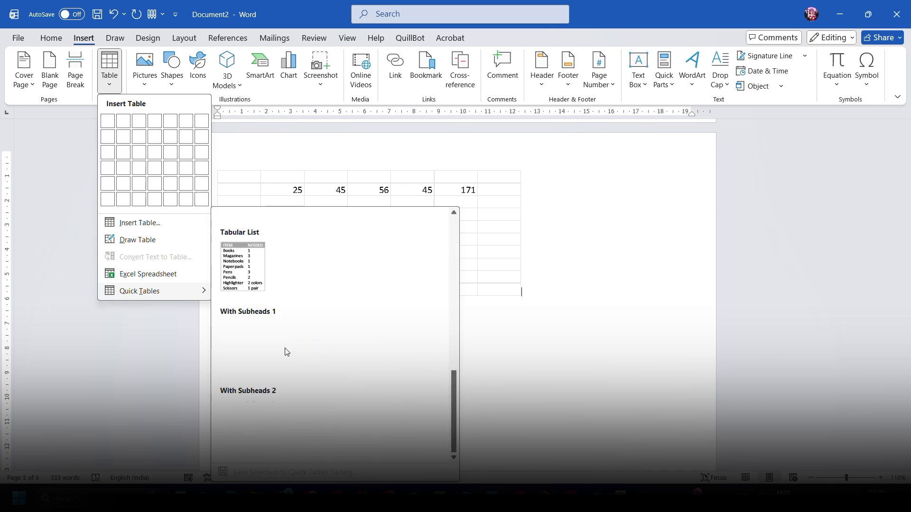
scroll(287, 351, up, 6)
scroll(287, 351, down, 5)
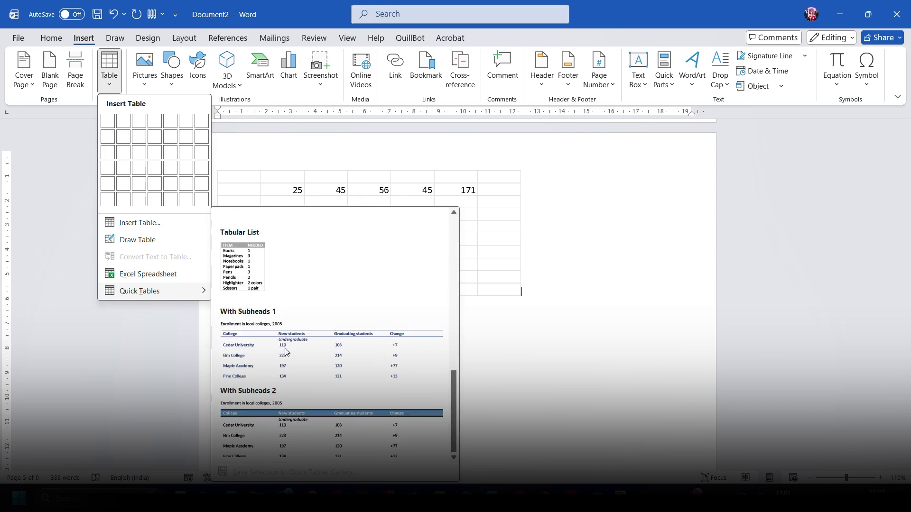
click(332, 361)
scroll(462, 356, down, 4)
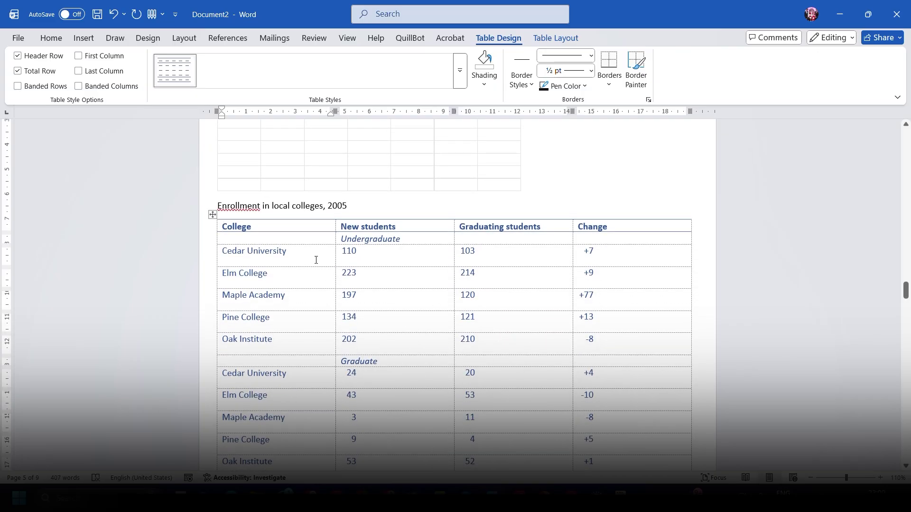
scroll(604, 328, down, 5)
scroll(604, 328, up, 2)
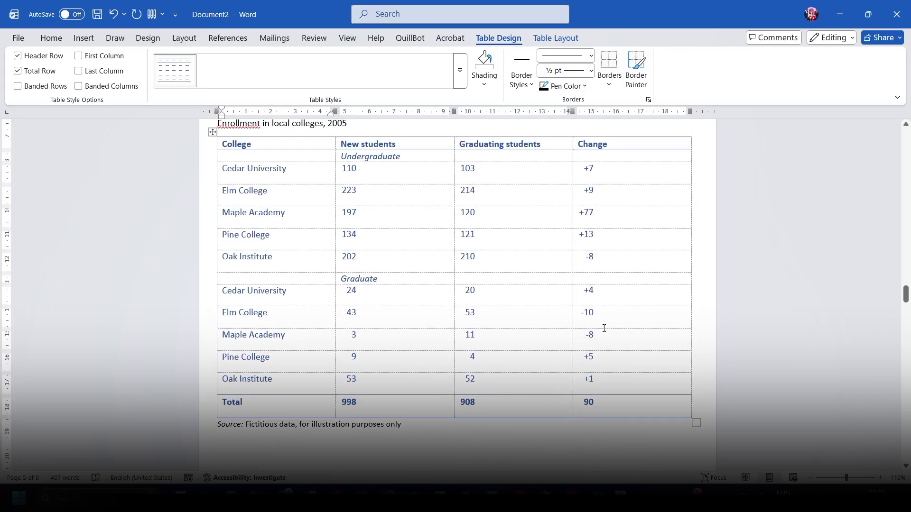
key(ctrl+z)
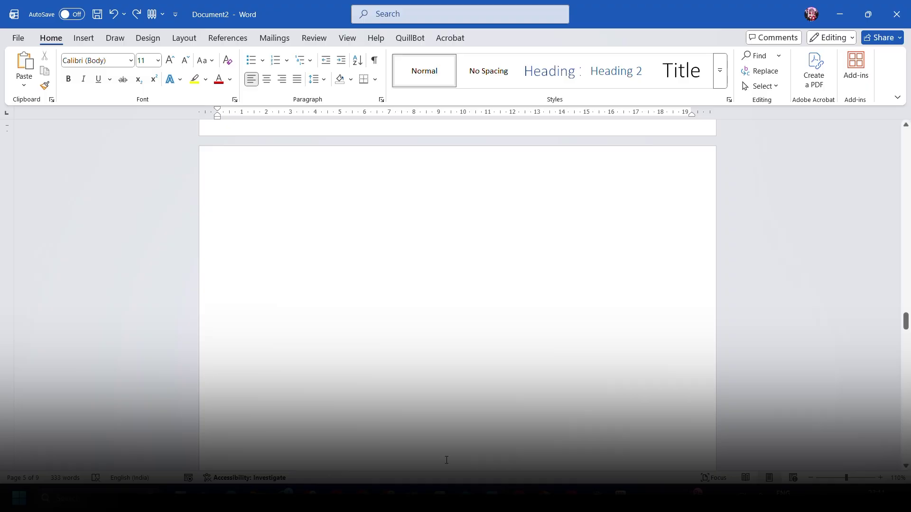
Switch to the Excel workbook, copy the student marks table A7:G27, and paste it onto the blank sixth page of the Word document.
click(442, 497)
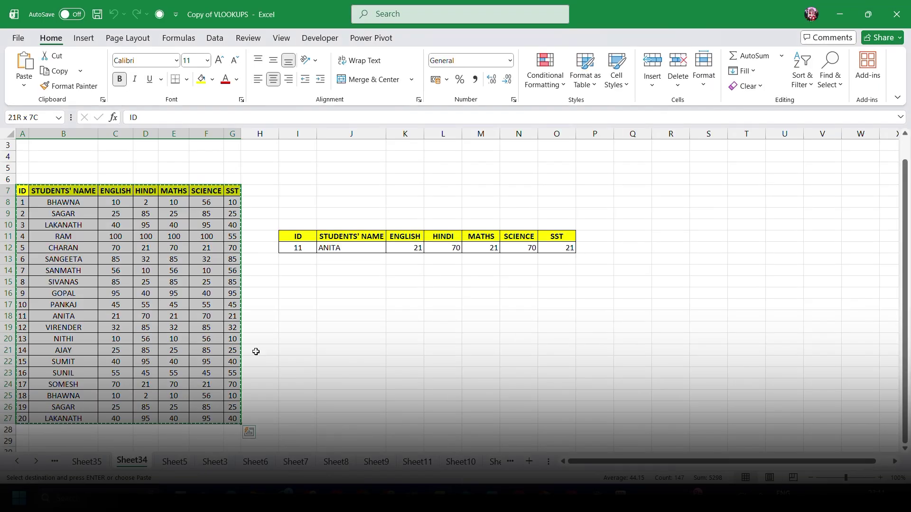
click(283, 289)
drag(22, 190, 238, 418)
key(alt+Tab)
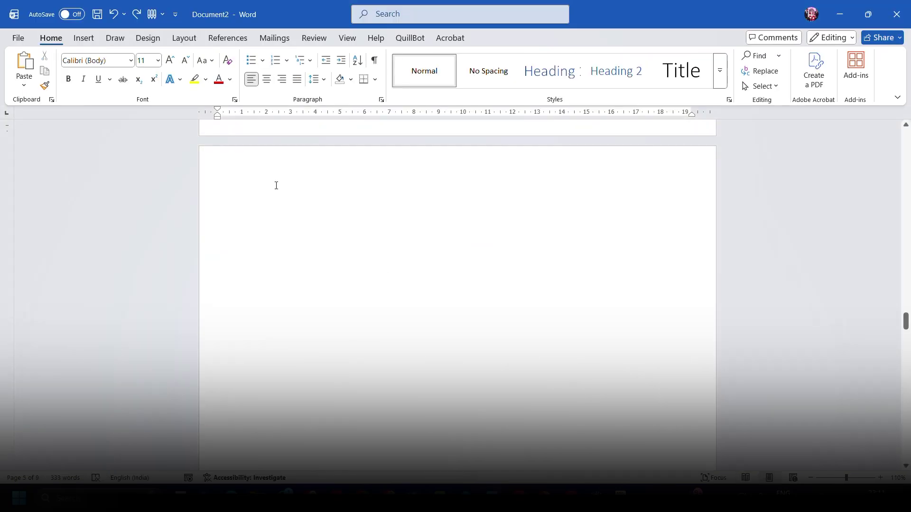
click(276, 185)
key(ctrl+v)
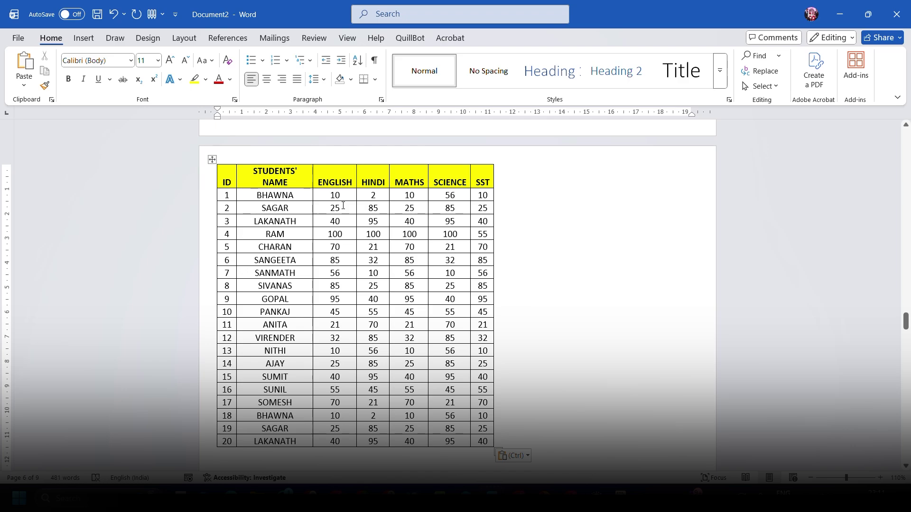
Try green, orange and blue dark banded grid styles on the student marks table and settle on the plain black-bordered grid style.
click(337, 194)
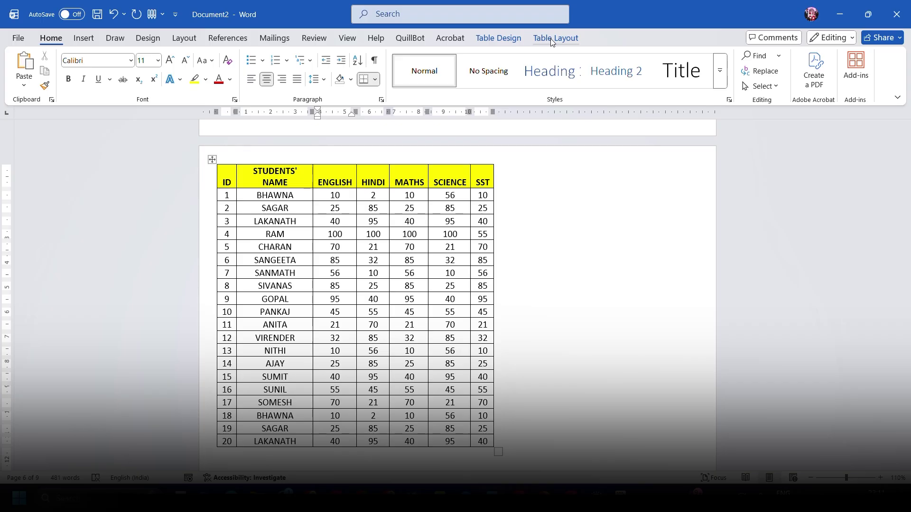
click(504, 39)
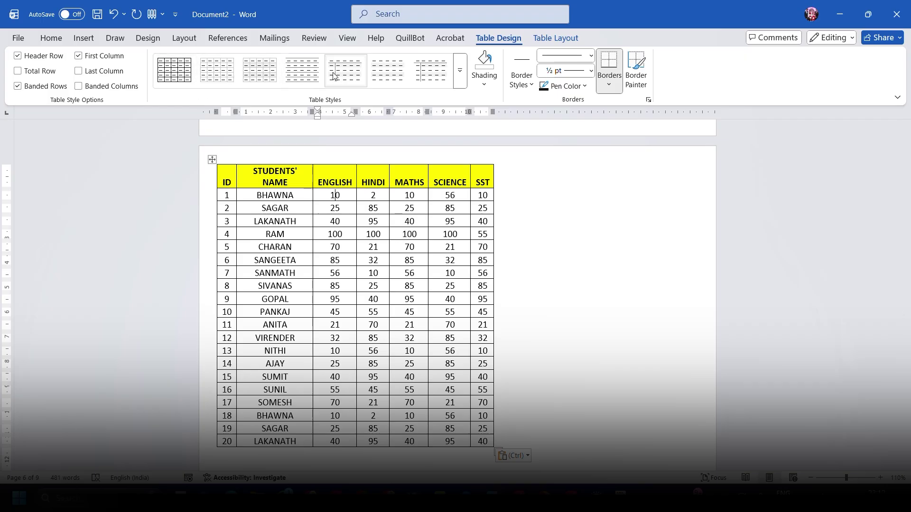
click(461, 72)
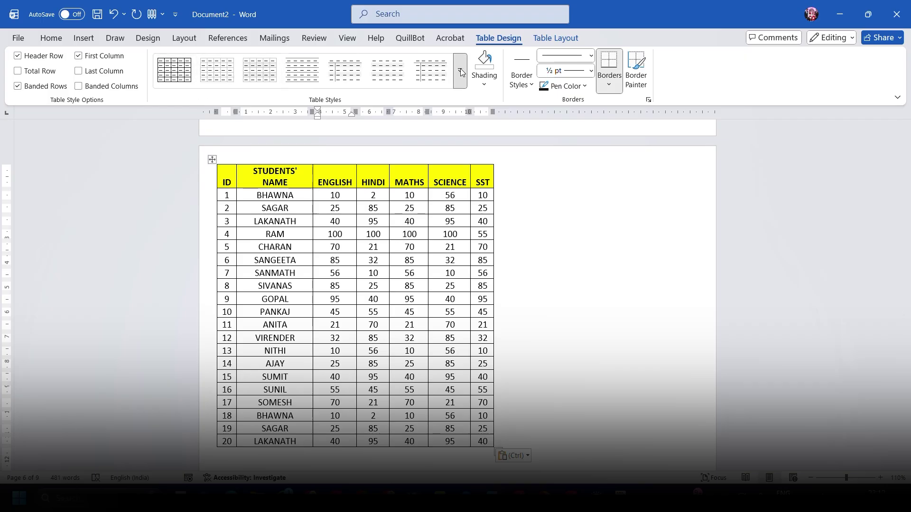
click(433, 264)
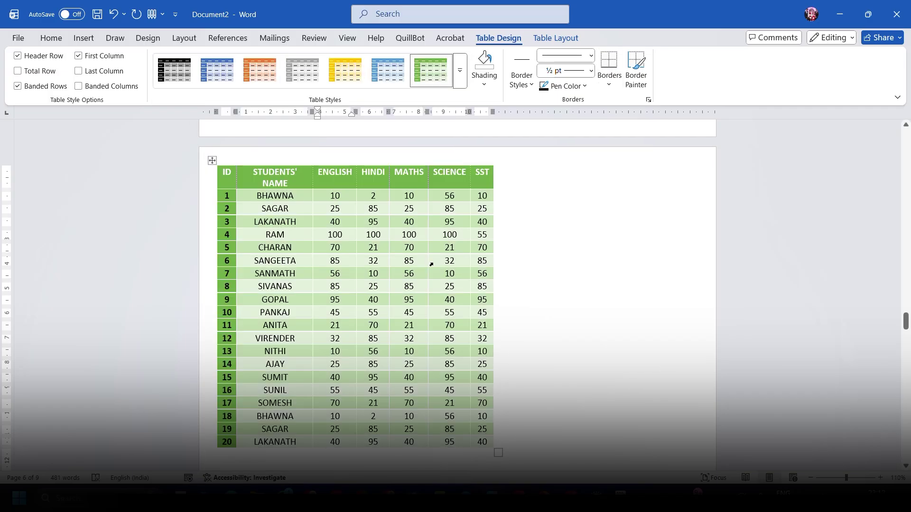
click(260, 71)
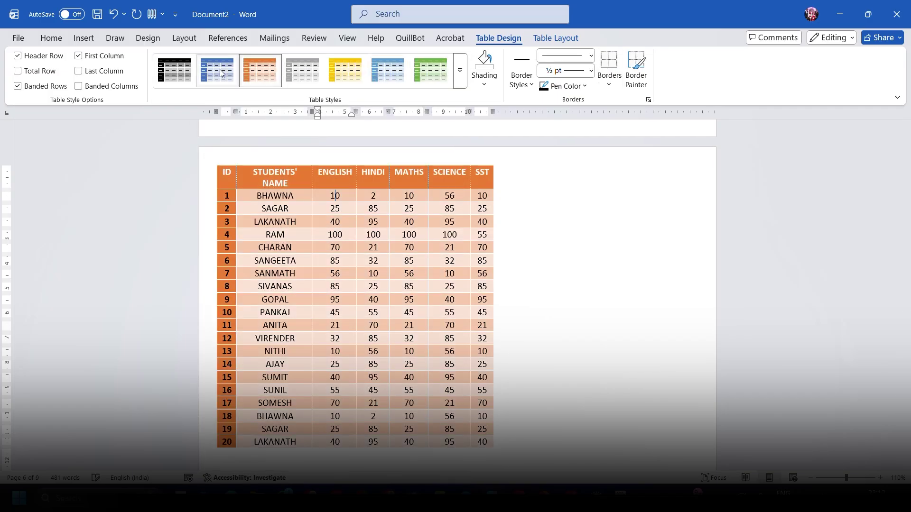
click(221, 74)
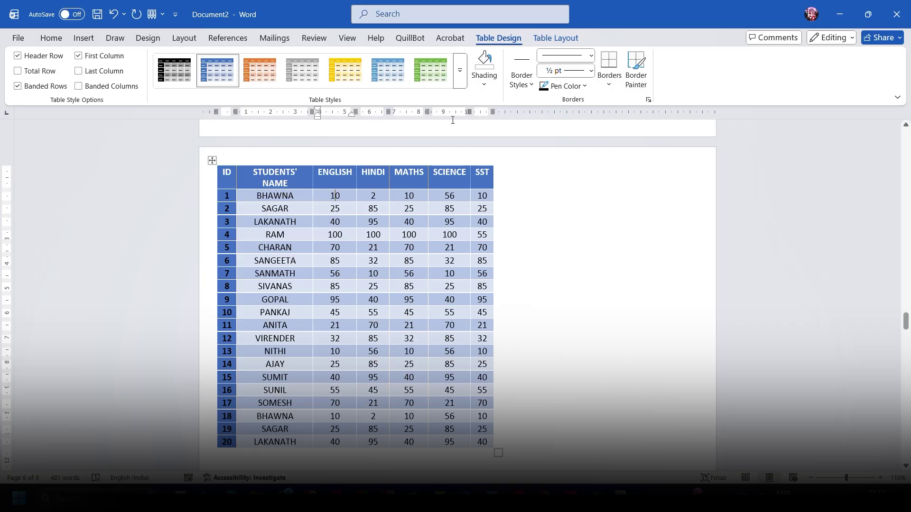
click(460, 71)
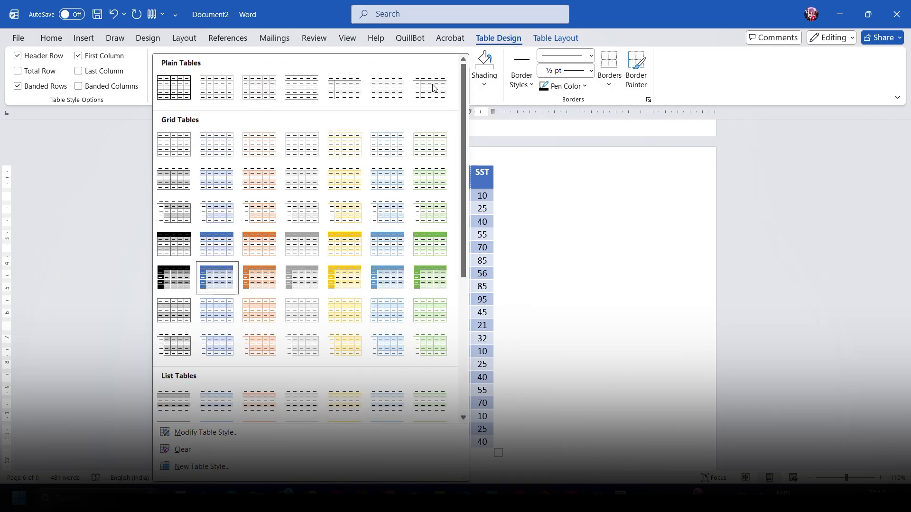
click(177, 90)
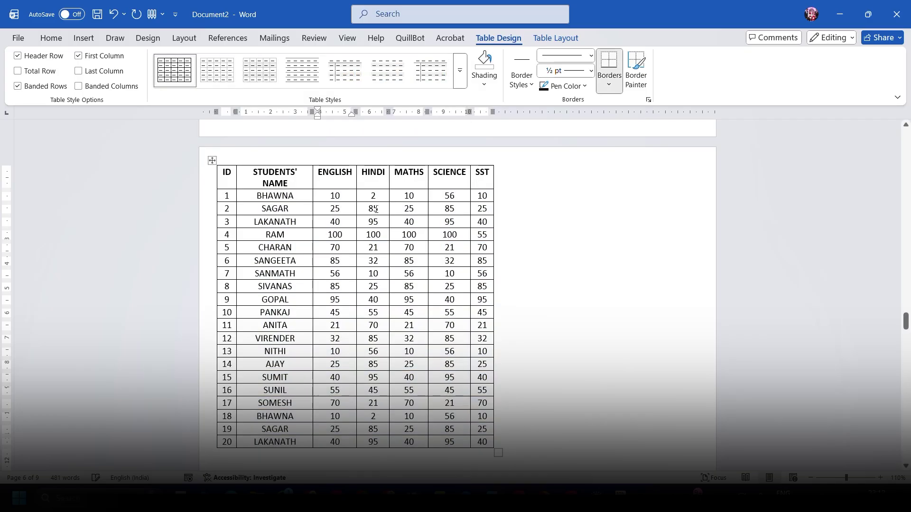
Shade the header row of the student marks table yellow.
drag(224, 173, 475, 170)
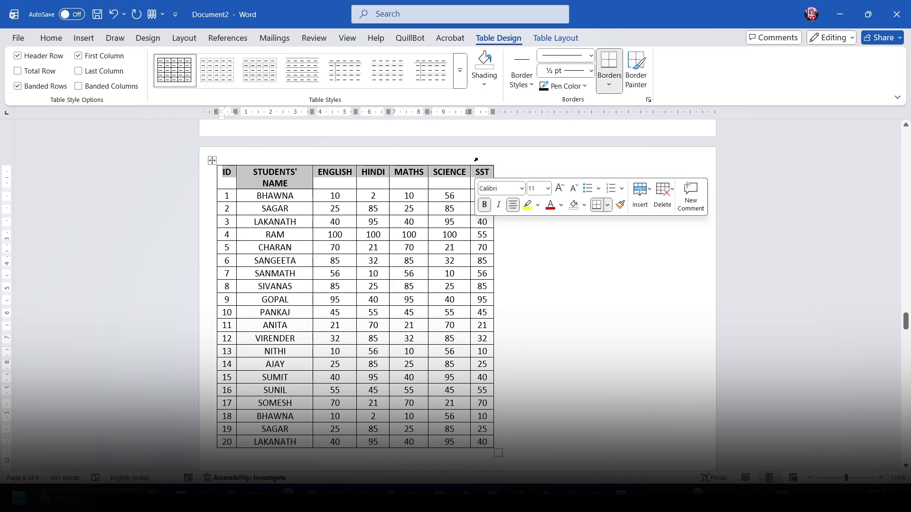
click(484, 83)
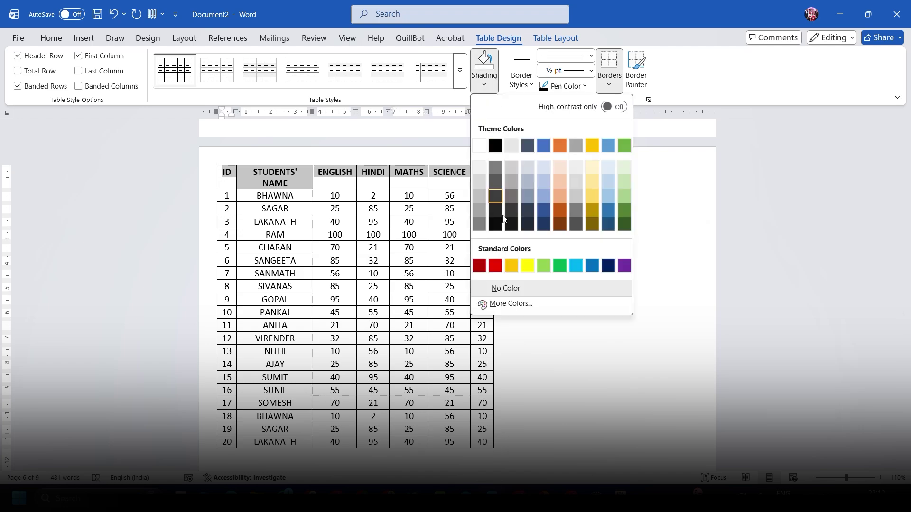
click(535, 267)
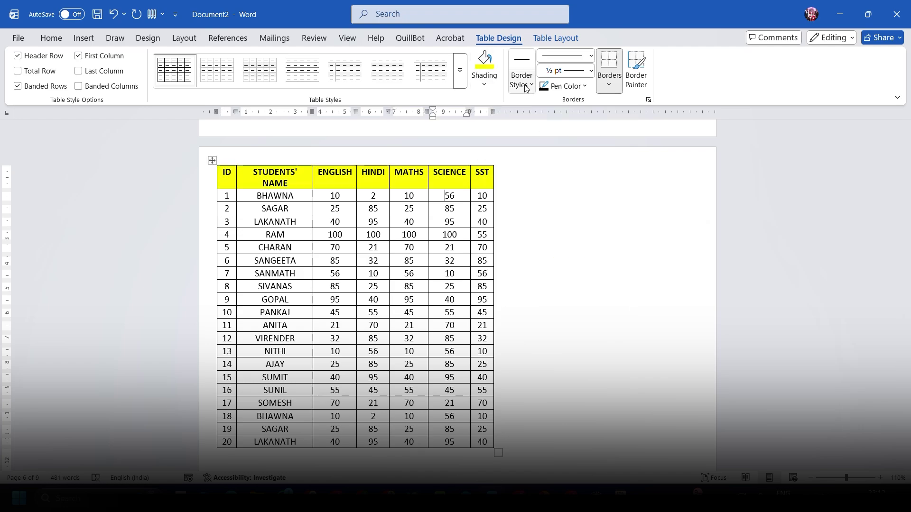
Apply blue 1 ½ pt borders to the STUDENTS' NAME through SCIENCE cells for IDs 1 to 7.
click(526, 89)
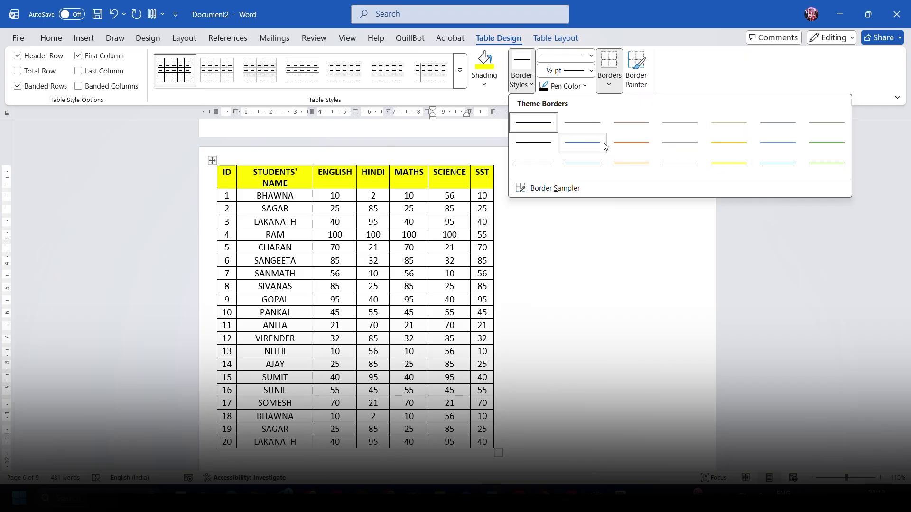
click(545, 148)
drag(258, 196, 451, 275)
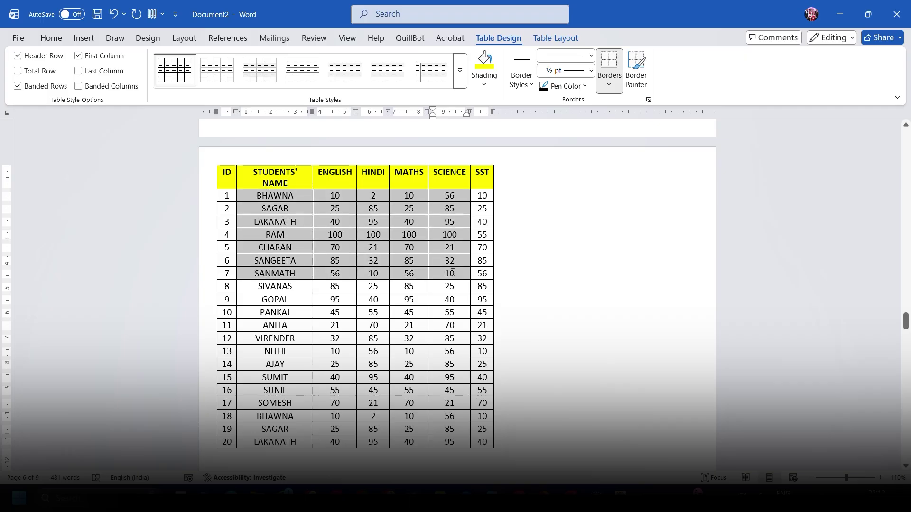
click(530, 84)
click(589, 142)
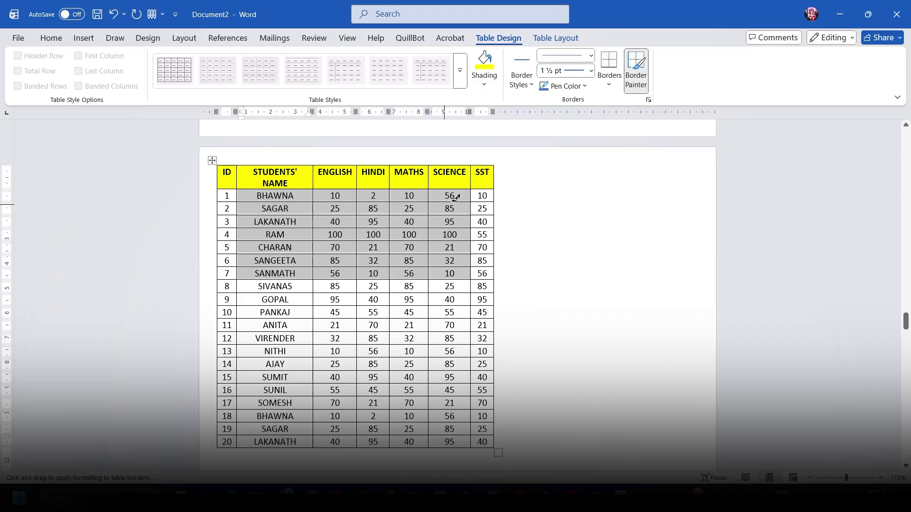
click(615, 84)
click(635, 185)
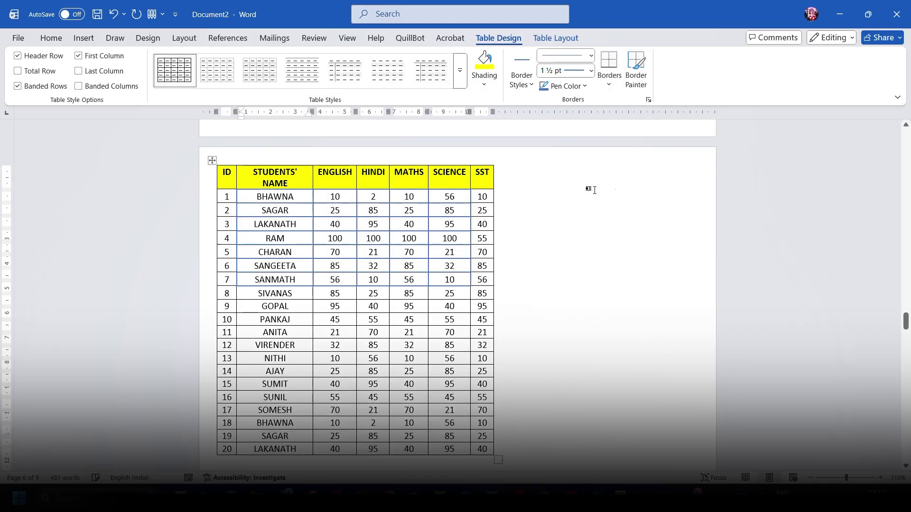
Paint a blue dash-dot 2 ¼ pt border between the SCIENCE and SST columns for IDs 1 to 11.
click(454, 211)
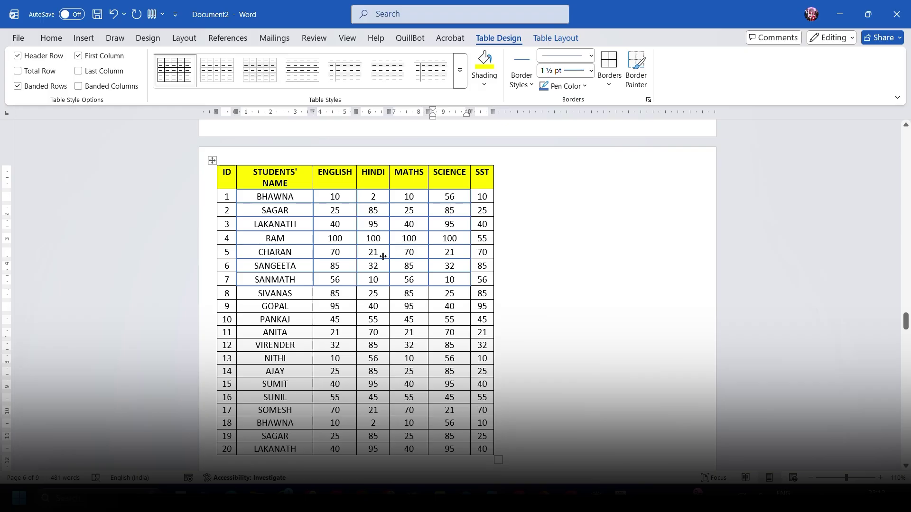
click(591, 55)
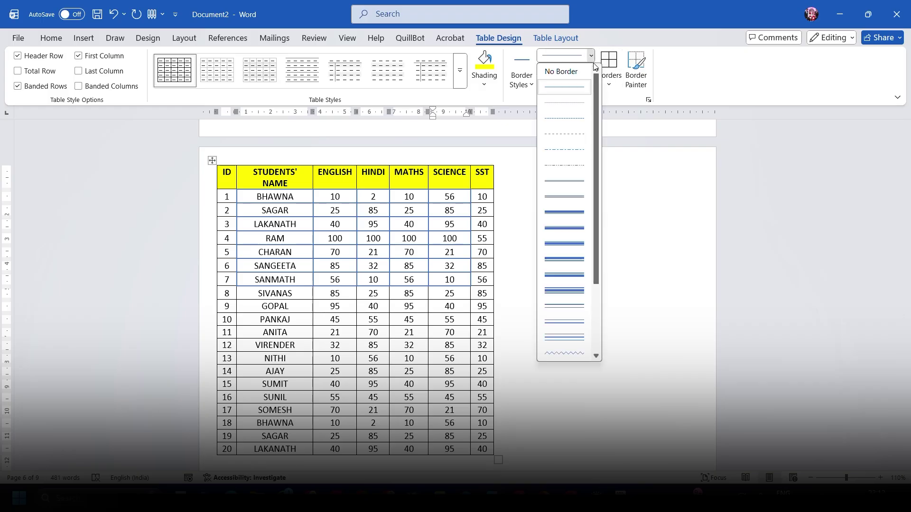
click(565, 151)
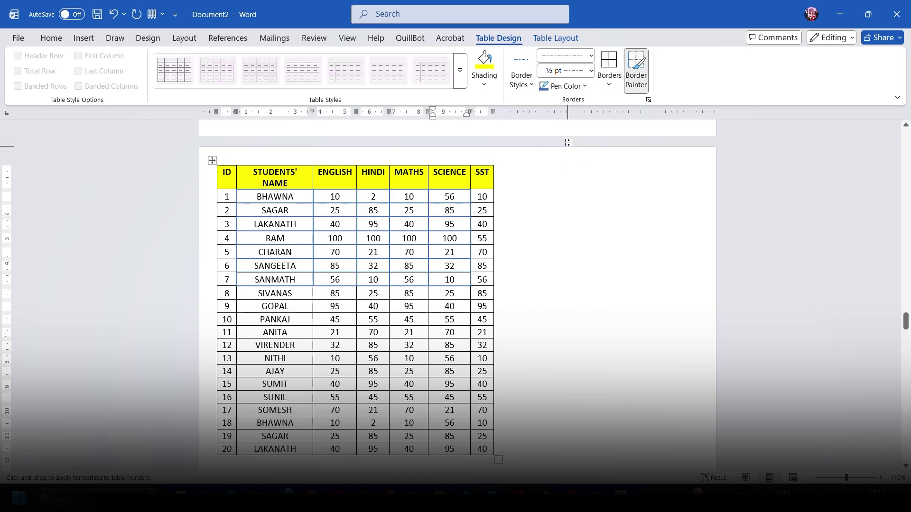
click(591, 71)
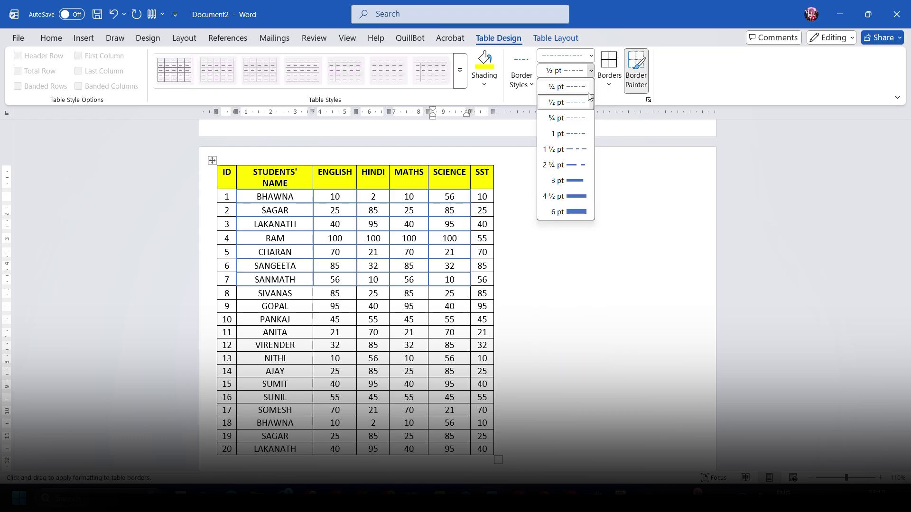
click(572, 165)
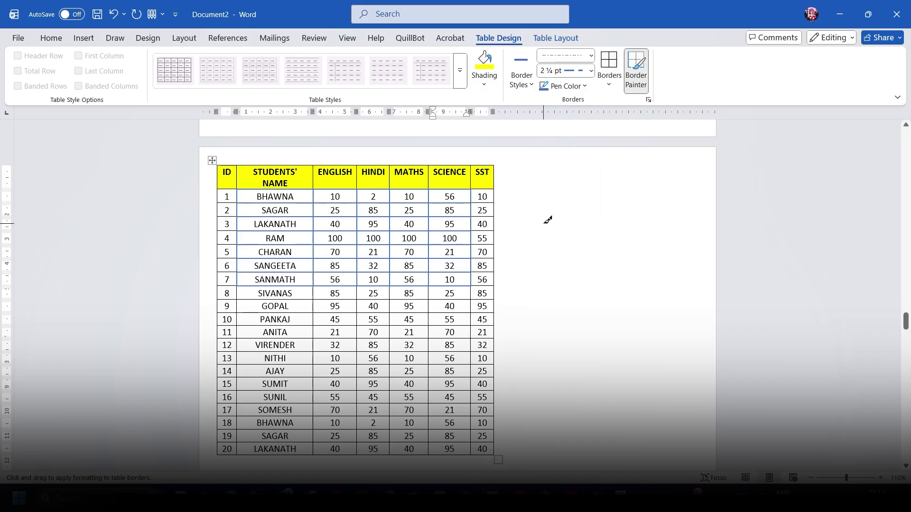
drag(475, 192, 477, 337)
Apply the blue dash-dot 2 ¼ pt line to all borders of the entire student marks table.
click(213, 162)
click(212, 160)
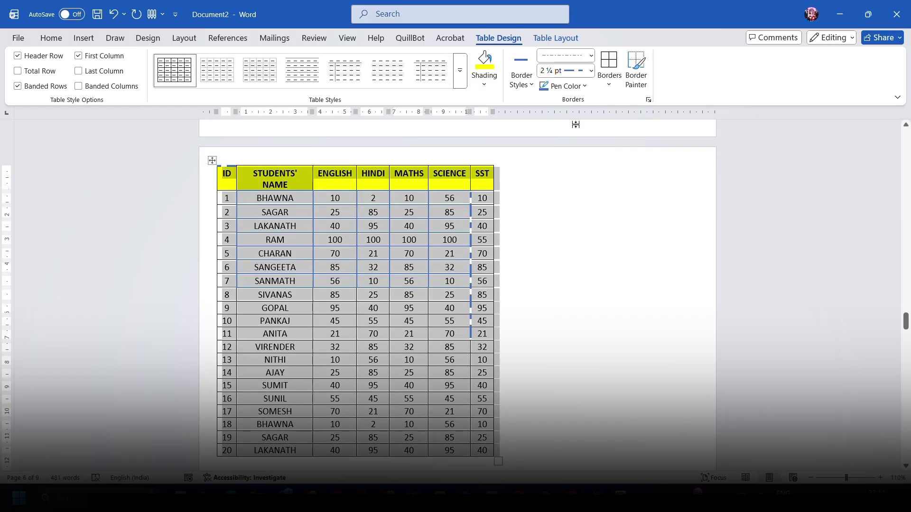
click(609, 84)
click(640, 188)
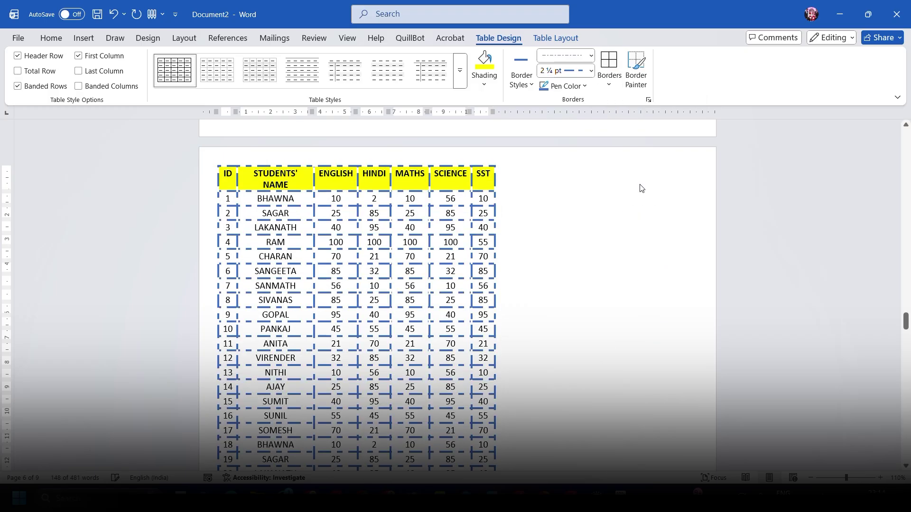
click(459, 229)
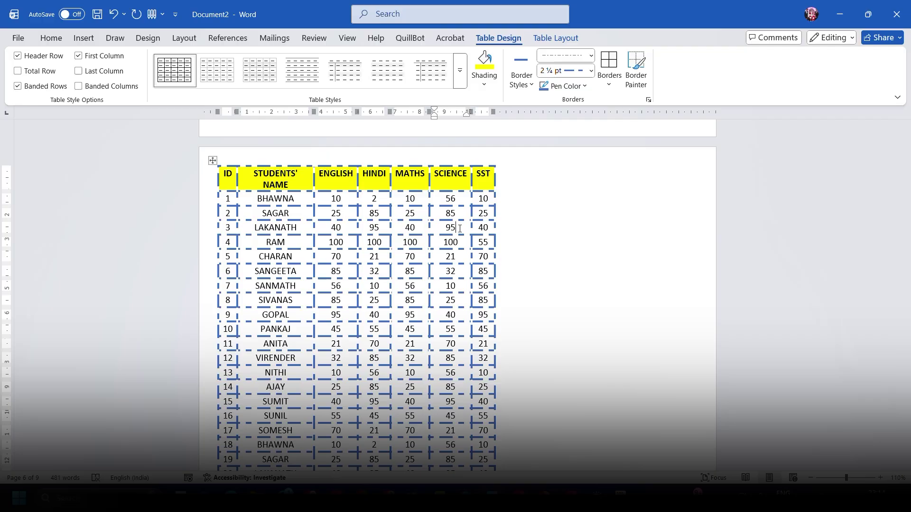
Undo the custom border formatting and the yellow header shading on the student marks table.
key(ctrl+z)
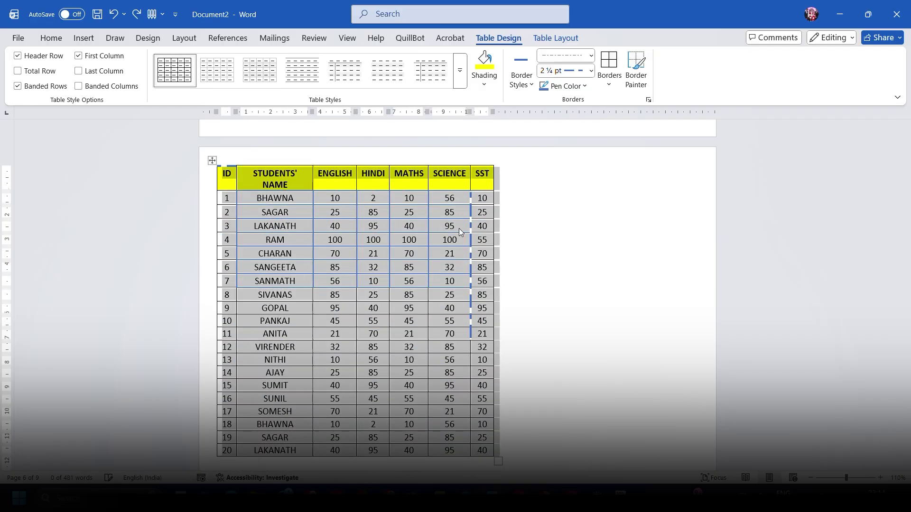
key(ctrl+z)
key(ctrl+z)
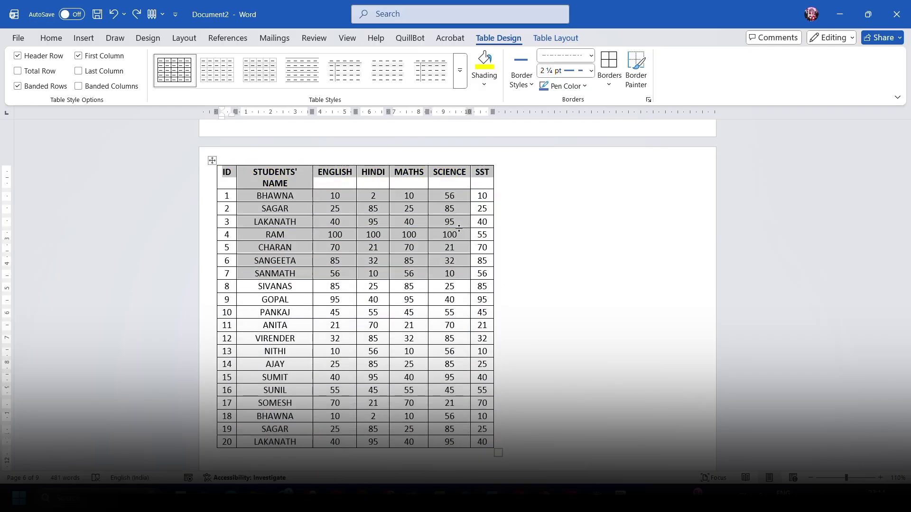
Apply red pen color to all borders of the entire student marks table.
click(457, 222)
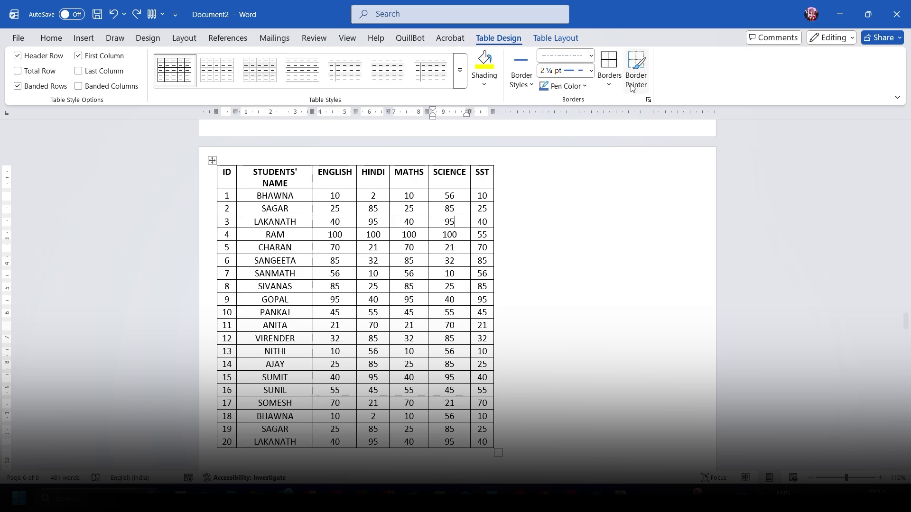
click(212, 161)
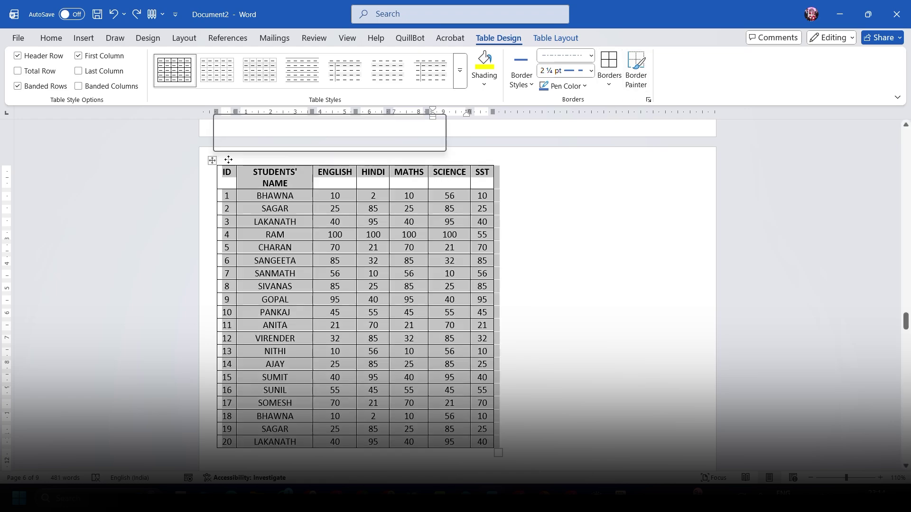
click(564, 86)
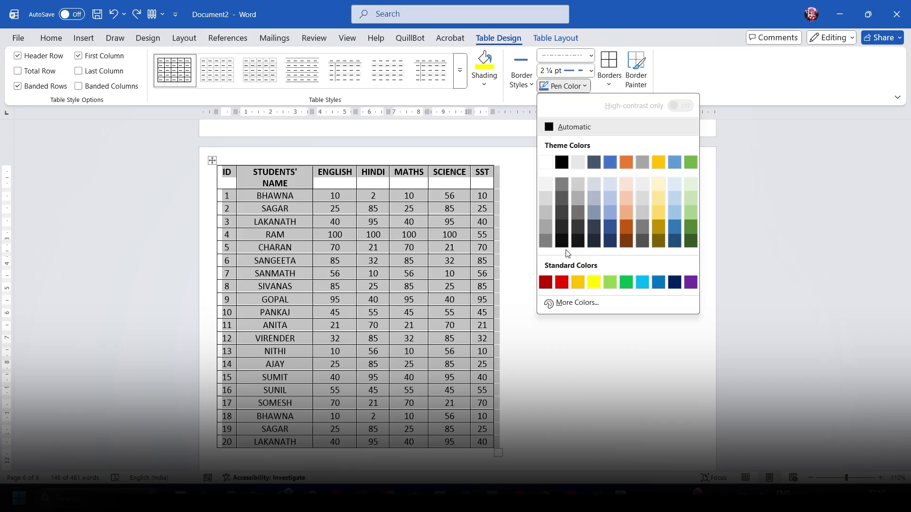
click(564, 283)
click(609, 85)
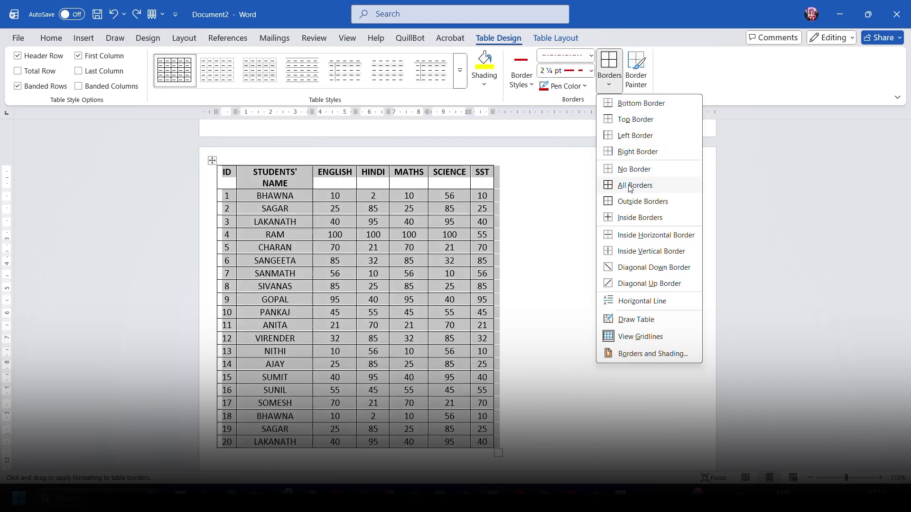
click(630, 186)
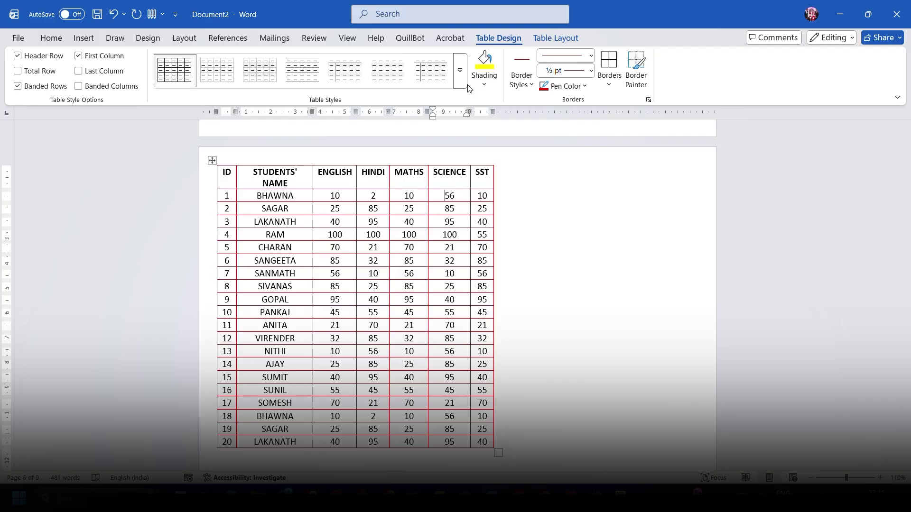
Apply the green grid table style with solid green header and first column to the student marks table.
click(460, 71)
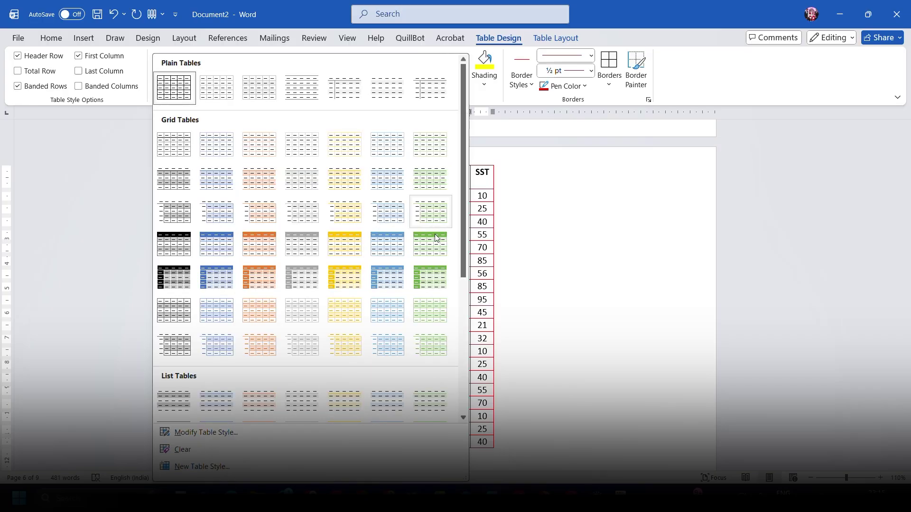
click(432, 271)
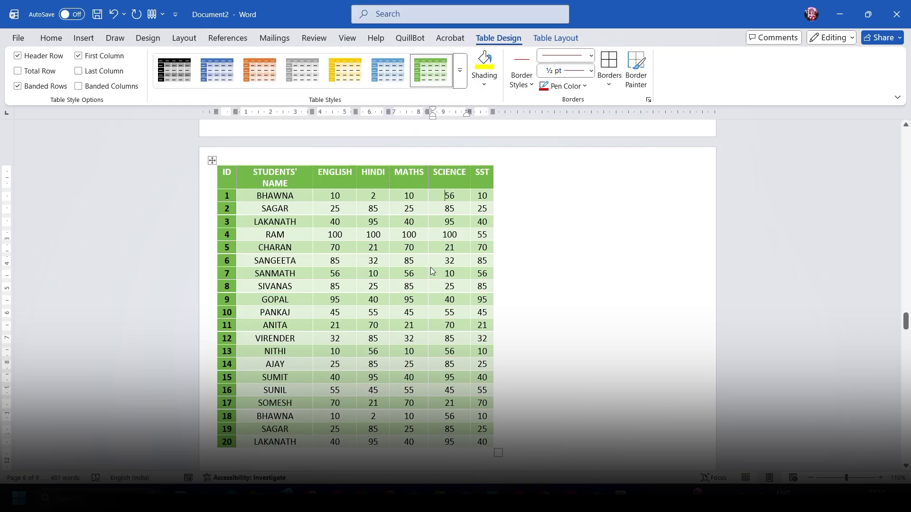
Toggle the table's First Column formatting off and back on, and turn on the Last Column formatting.
click(105, 59)
click(105, 57)
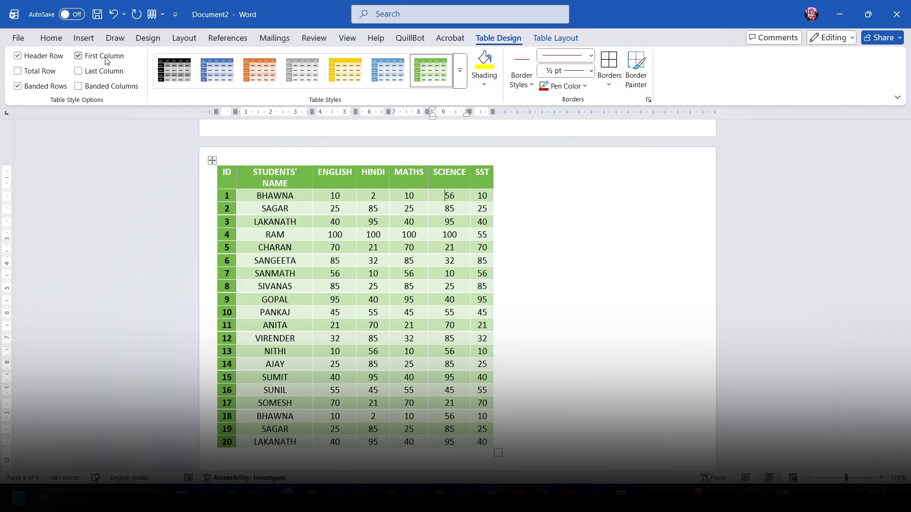
click(105, 57)
click(102, 72)
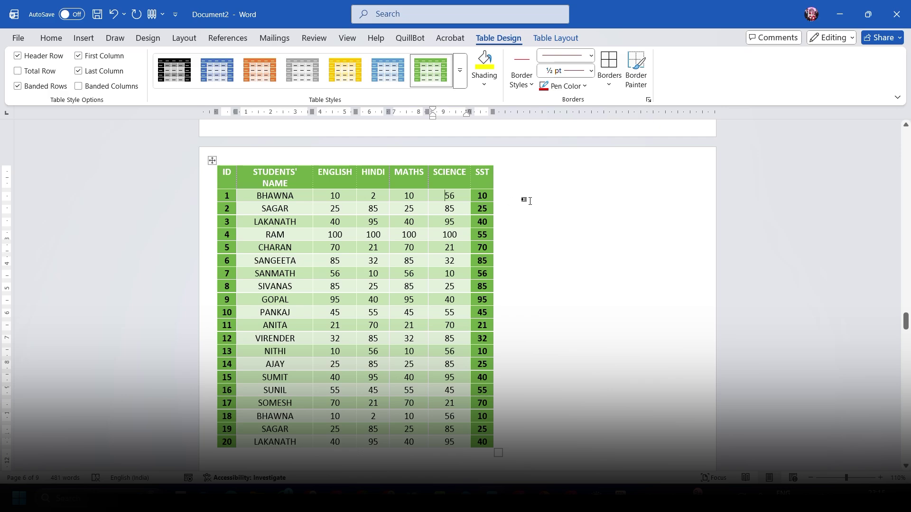
Toggle the table's Banded Columns option on and off, and its Banded Rows option off and back on.
click(115, 92)
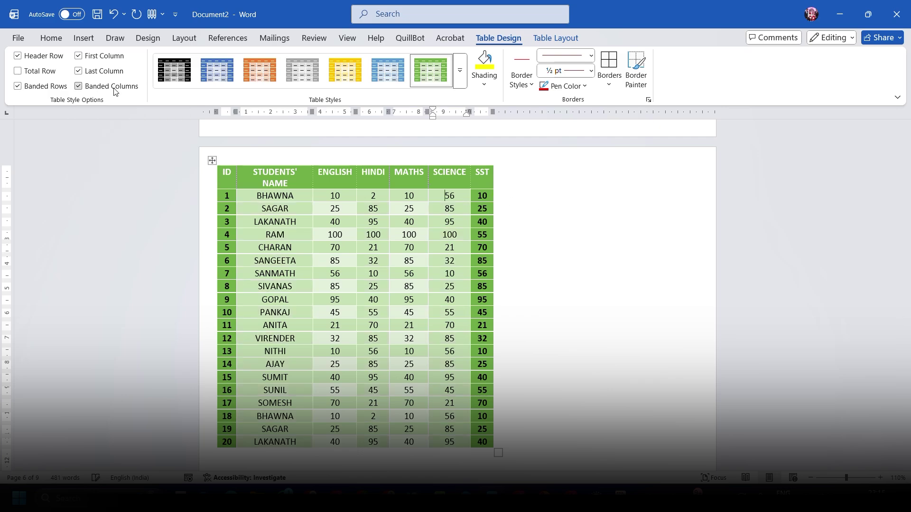
click(115, 89)
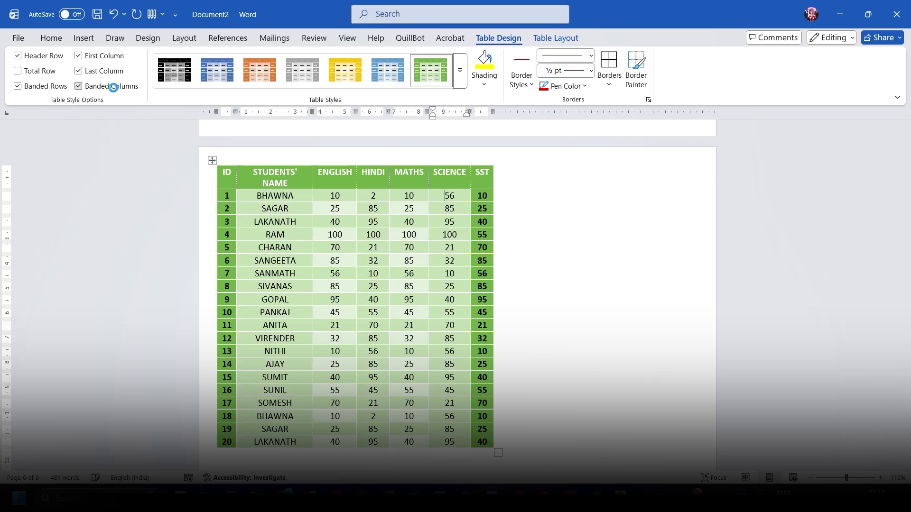
click(49, 88)
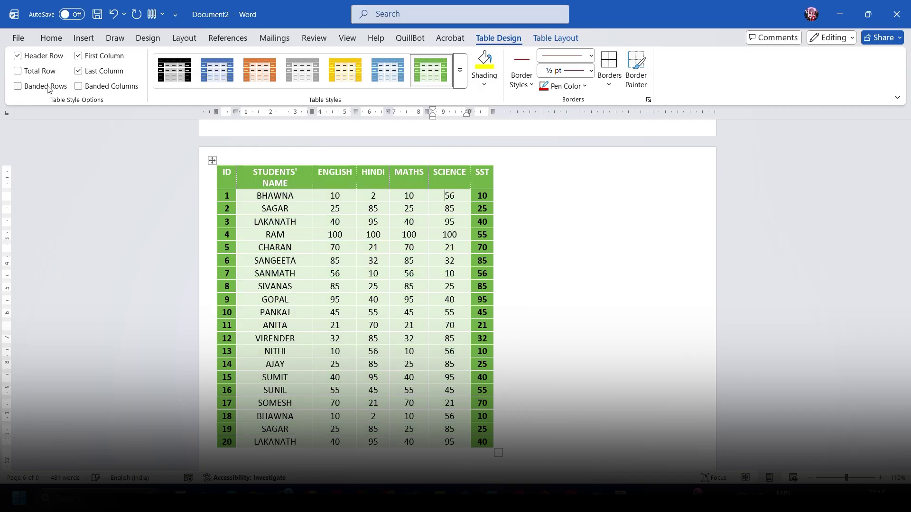
click(21, 90)
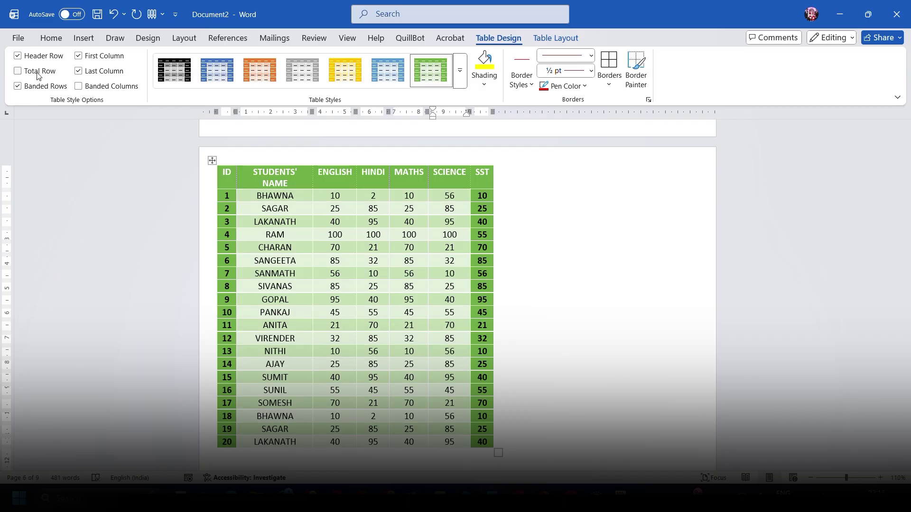
Turn on the table's Total Row formatting, and toggle the Header Row formatting off and back on.
click(38, 75)
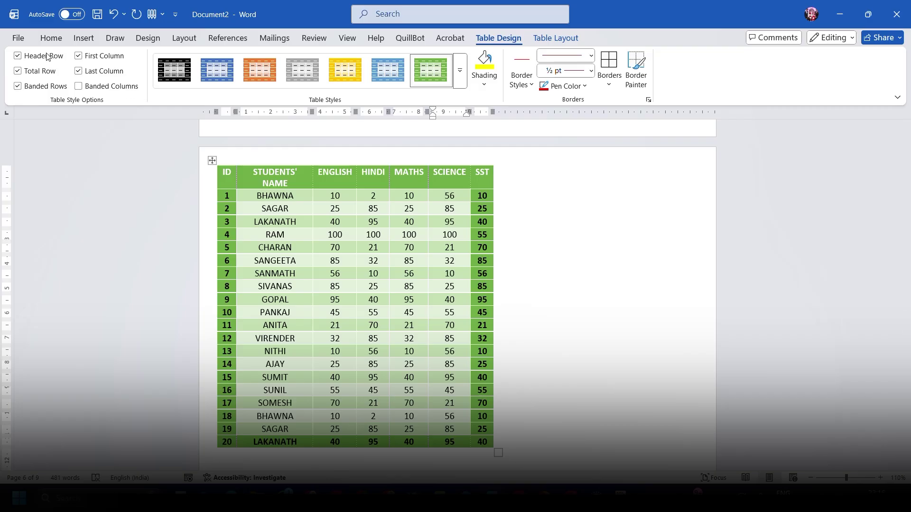
click(18, 56)
click(18, 56)
click(18, 56)
click(46, 56)
Place the cursor in the MATHS cell for ID 2 and bring up the table layout commands.
click(416, 210)
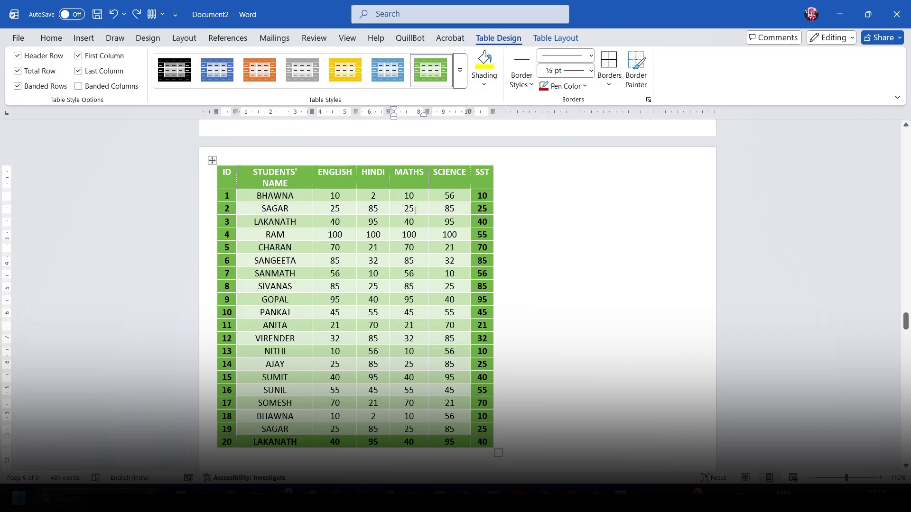
click(83, 38)
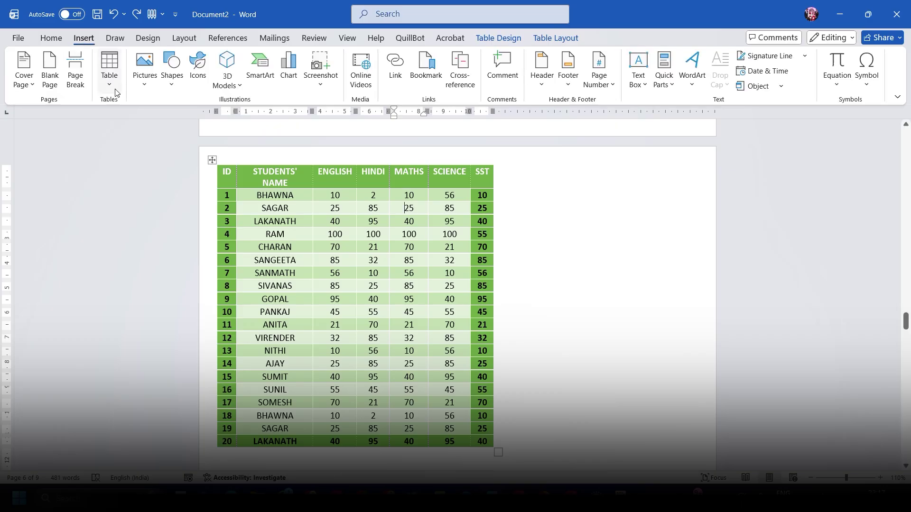
click(556, 38)
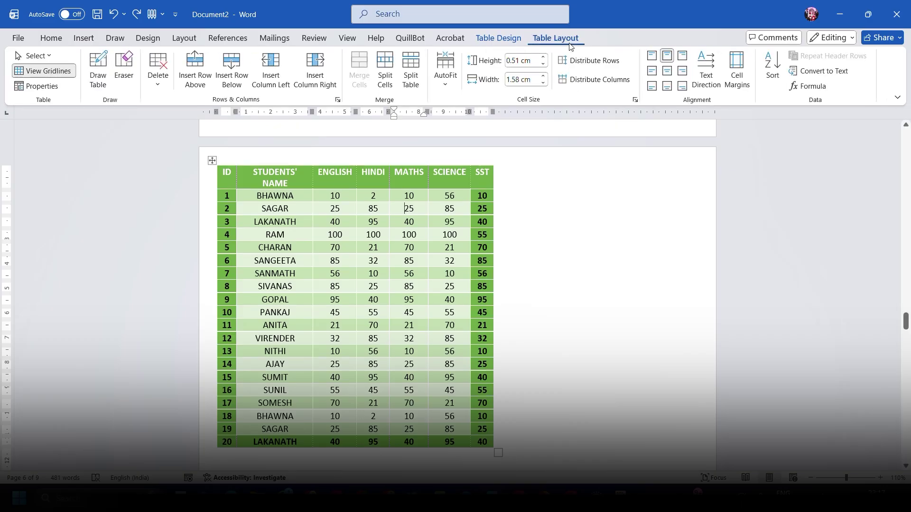